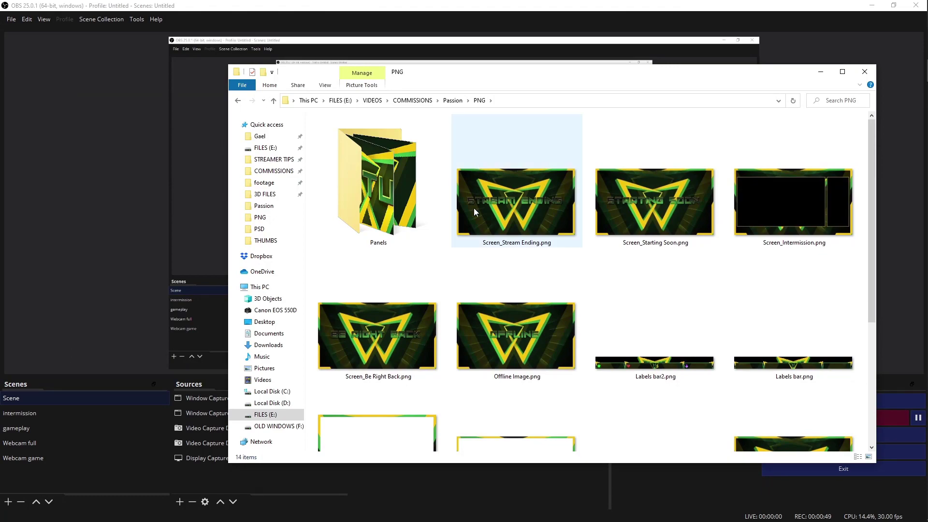
Step: View the Starting Soon, Be Right Back, Stream Ending and Offline screen images in turn
{"action": "double_click", "coordinate": [669, 205]}
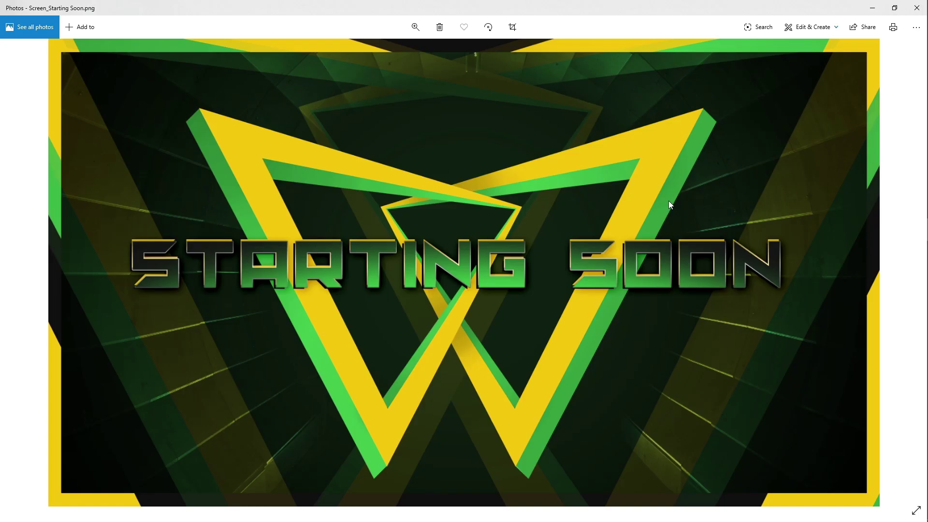
{"action": "key", "text": "Right"}
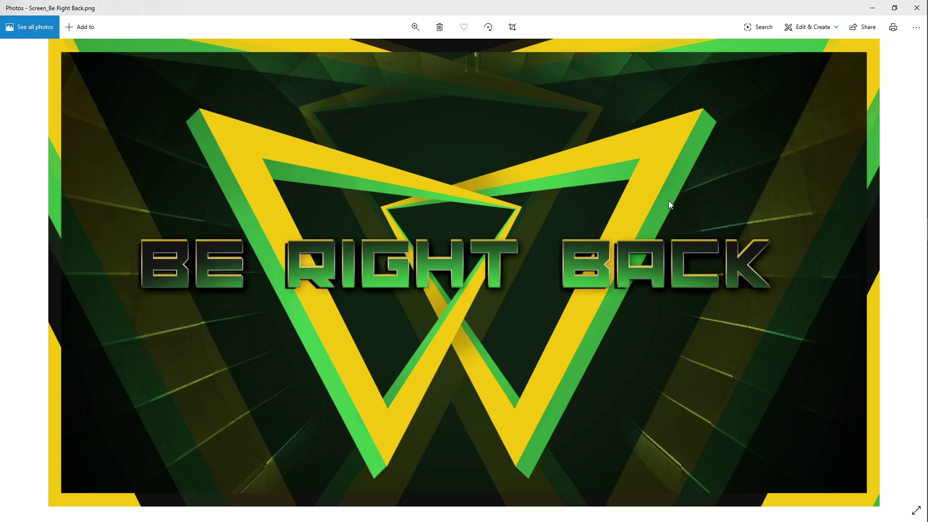
{"action": "key", "text": "Right"}
{"action": "key", "text": "Right"}
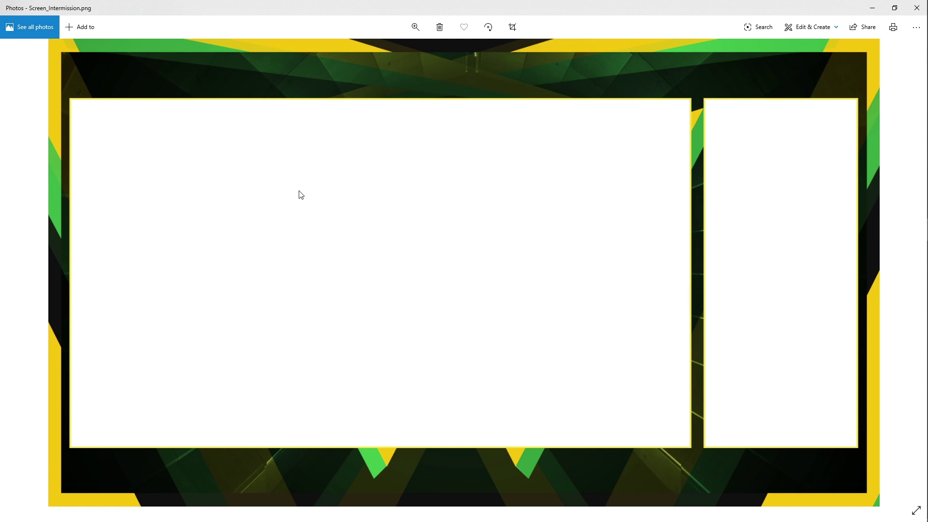
{"action": "key", "text": "Right"}
{"action": "key", "text": "Right"}
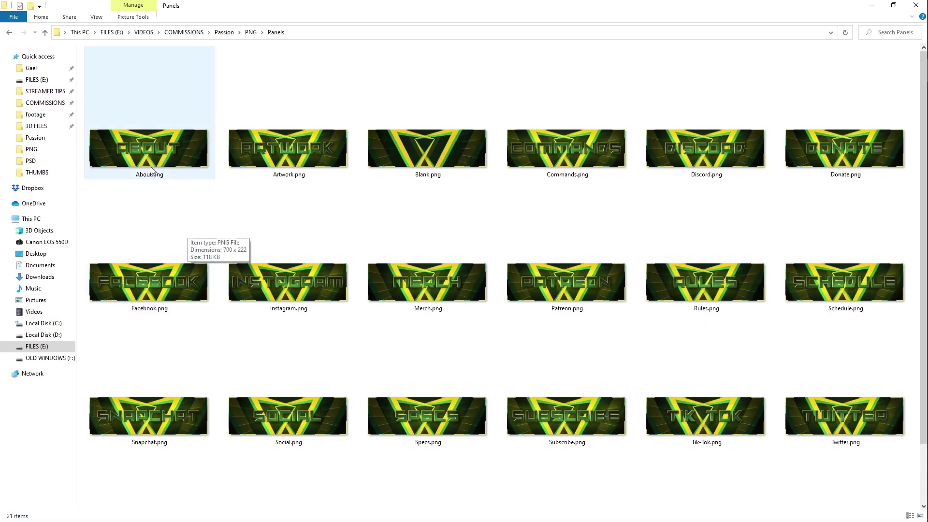
Step: View the About panel image and step through the following panel images
{"action": "double_click", "coordinate": [155, 159]}
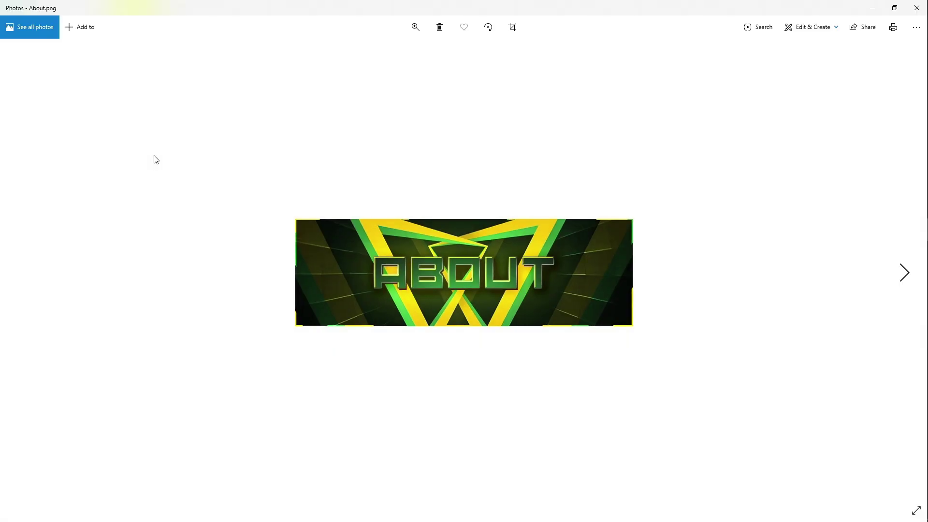
{"action": "key", "text": "Right"}
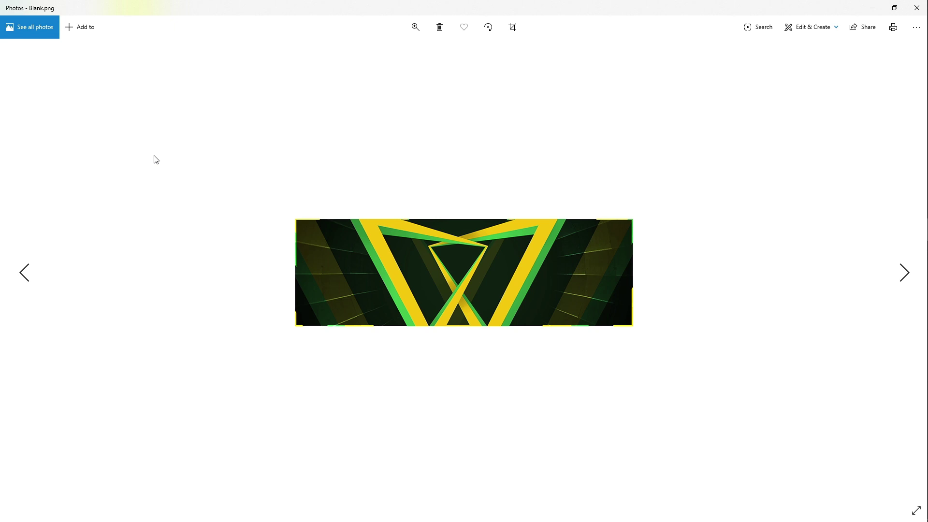
{"action": "key", "text": "Right"}
{"action": "key", "text": "Right"}
{"action": "key", "text": "Right"}
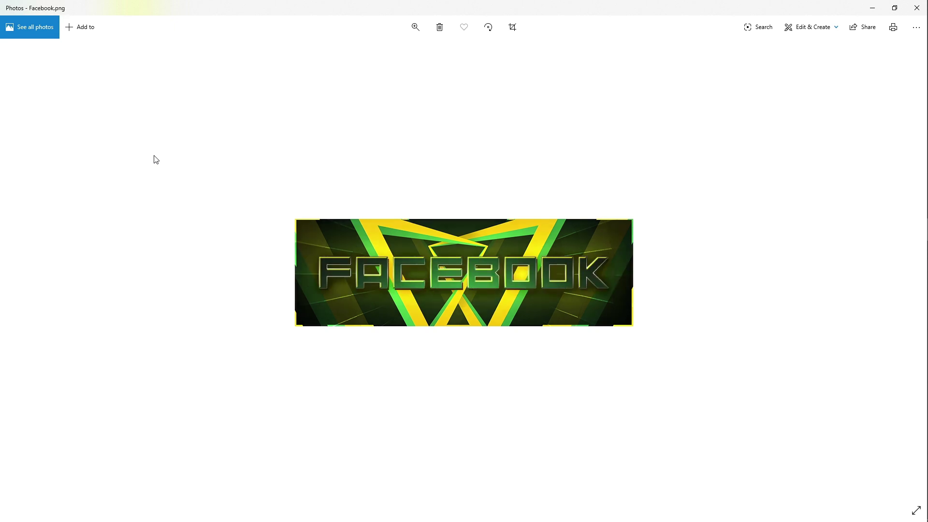
{"action": "key", "text": "Right"}
{"action": "key", "text": "Right"}
{"action": "key", "text": "Right"}
{"action": "key", "text": "Right"}
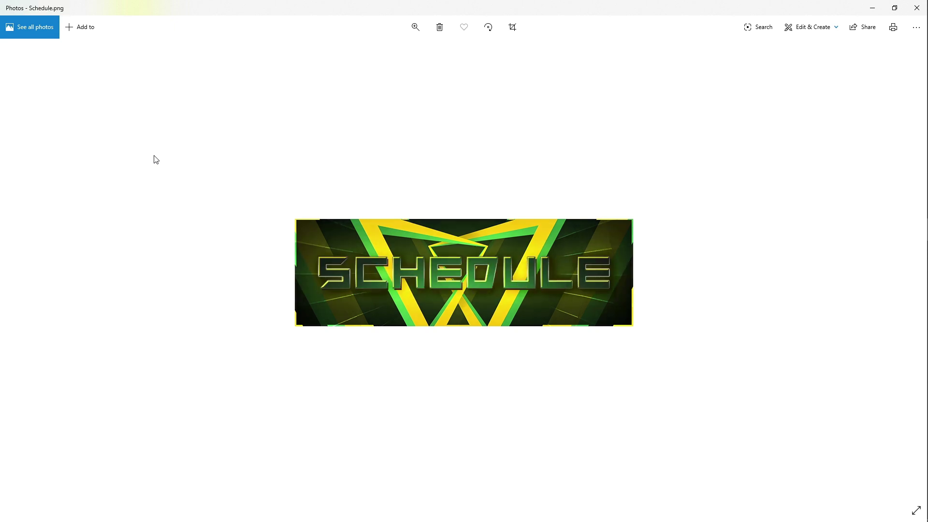
{"action": "key", "text": "Right"}
{"action": "key", "text": "Right"}
{"action": "key", "text": "Right"}
{"action": "key", "text": "Right"}
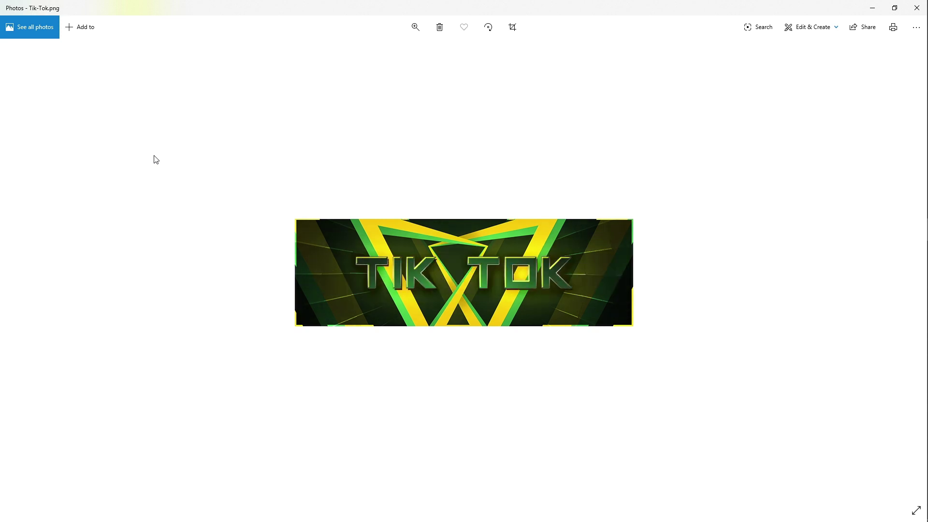
{"action": "key", "text": "Right"}
{"action": "key", "text": "Right"}
{"action": "key", "text": "Right"}
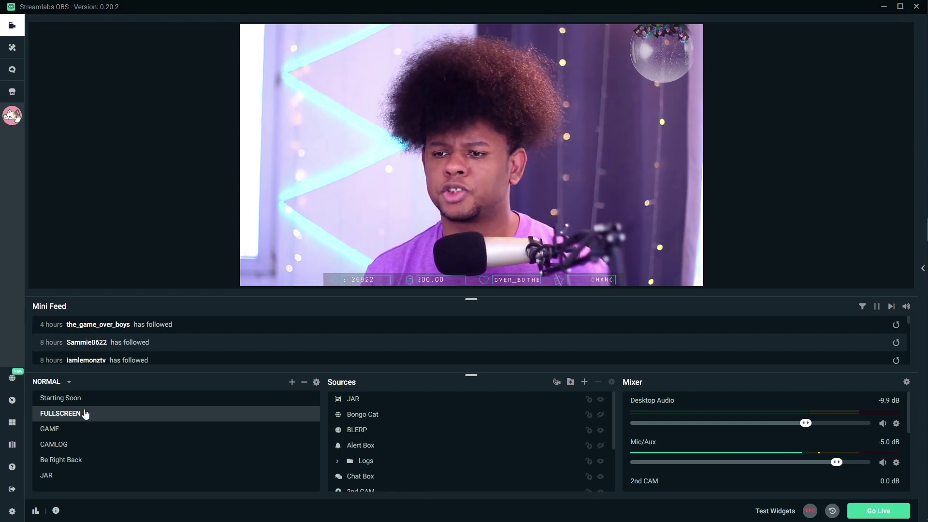
Step: Create a new scene collection named WARRIOR from the collection manager
{"action": "left_click", "coordinate": [66, 382]}
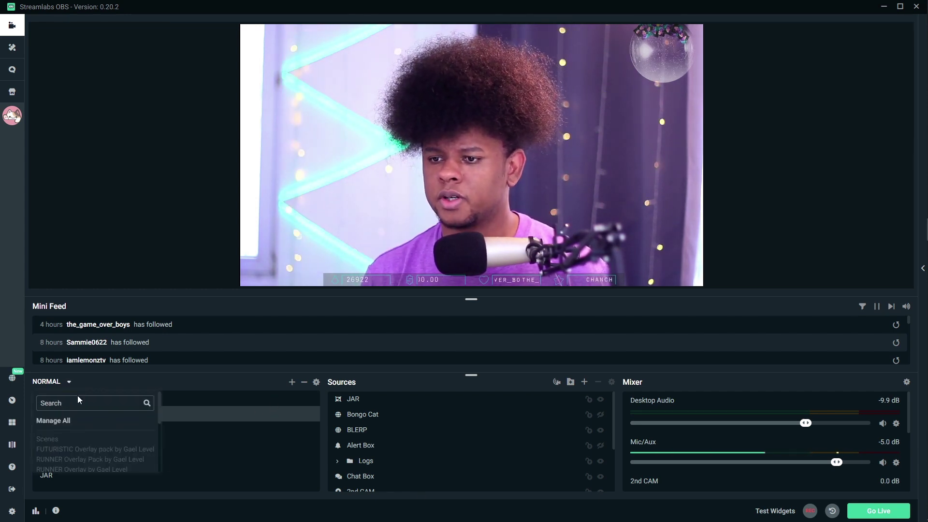
{"action": "left_click", "coordinate": [96, 423]}
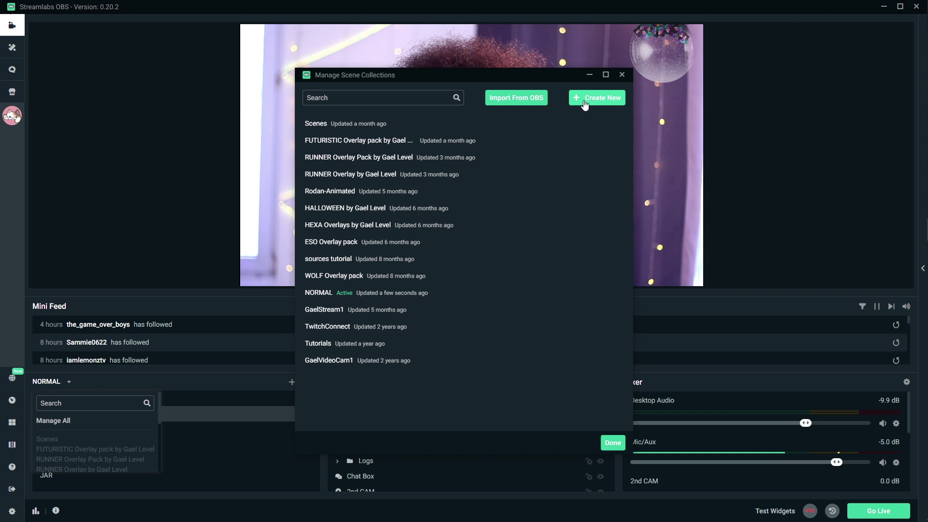
{"action": "left_click", "coordinate": [584, 105]}
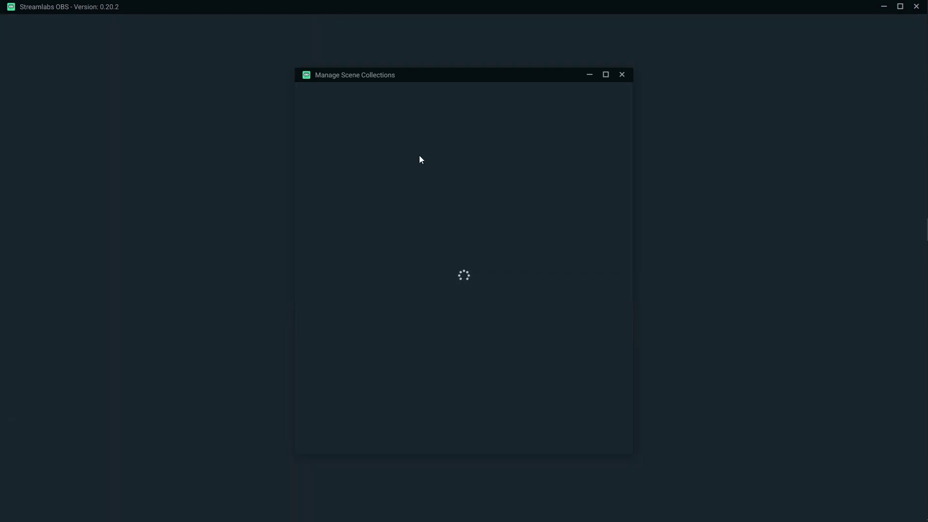
{"action": "type", "text": "WARRIOR"}
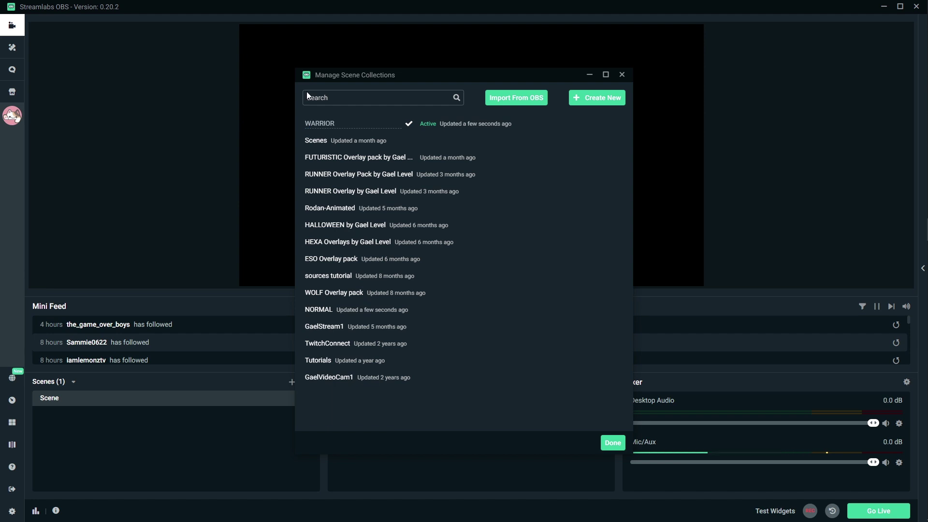
{"action": "key", "text": "Return"}
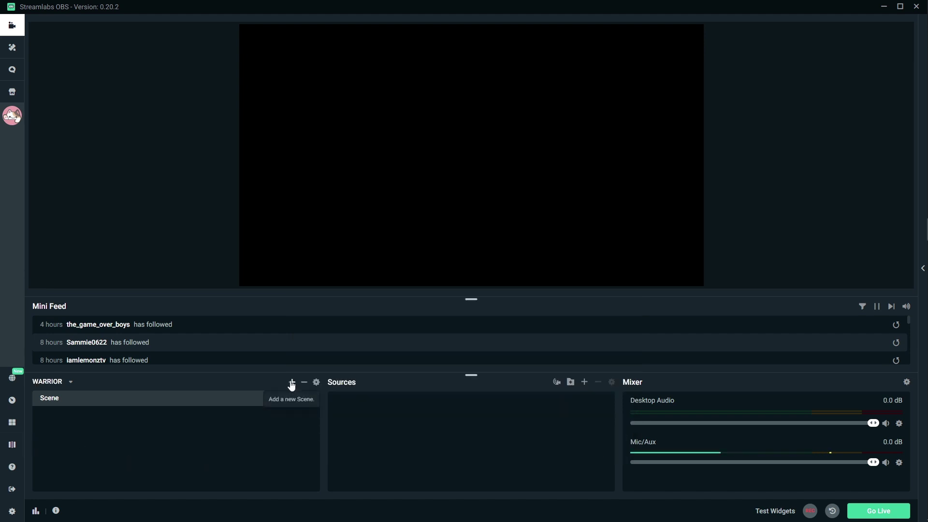
Step: Add four new scenes to the WARRIOR collection alongside Scene
{"action": "left_click", "coordinate": [292, 383]}
{"action": "key", "text": "Return"}
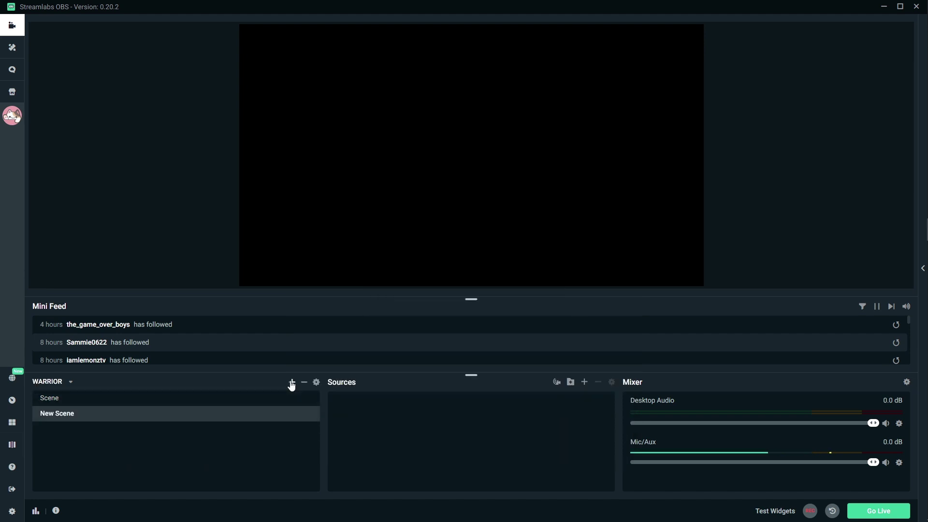
{"action": "left_click", "coordinate": [292, 383]}
{"action": "left_click", "coordinate": [541, 311]}
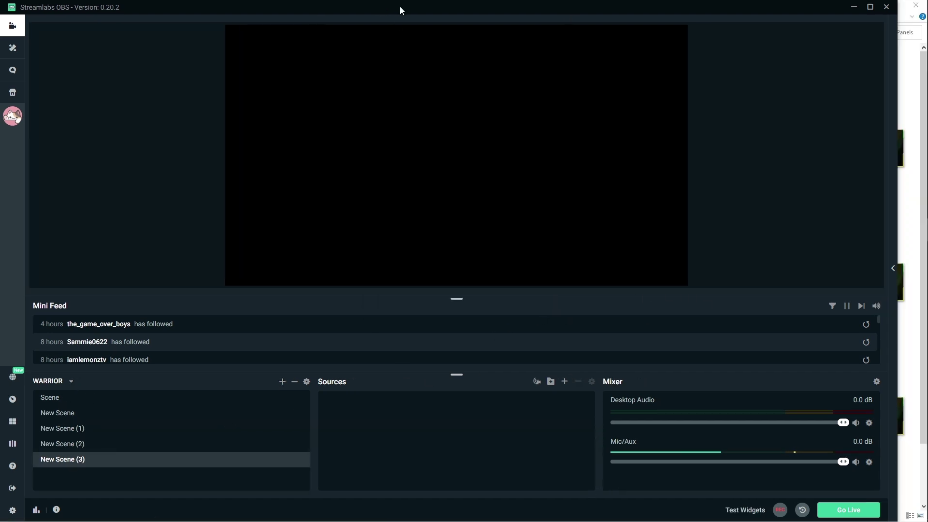
Step: Drag Starting Soon, Intermission and Be Right Back images into Scene, New Scene and New Scene (1)
{"action": "left_click_drag", "start_coordinate": [399, 11], "coordinate": [54, 62]}
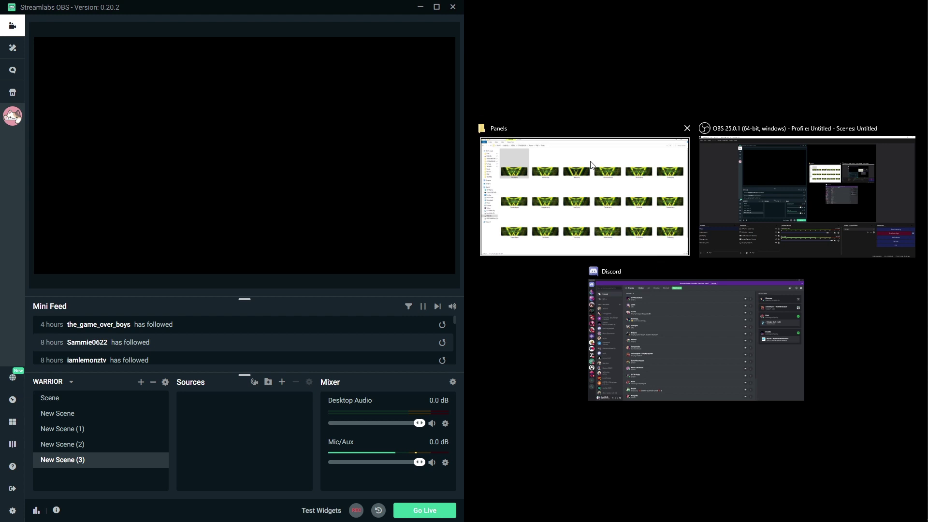
{"action": "left_click", "coordinate": [507, 235]}
{"action": "left_click", "coordinate": [67, 401]}
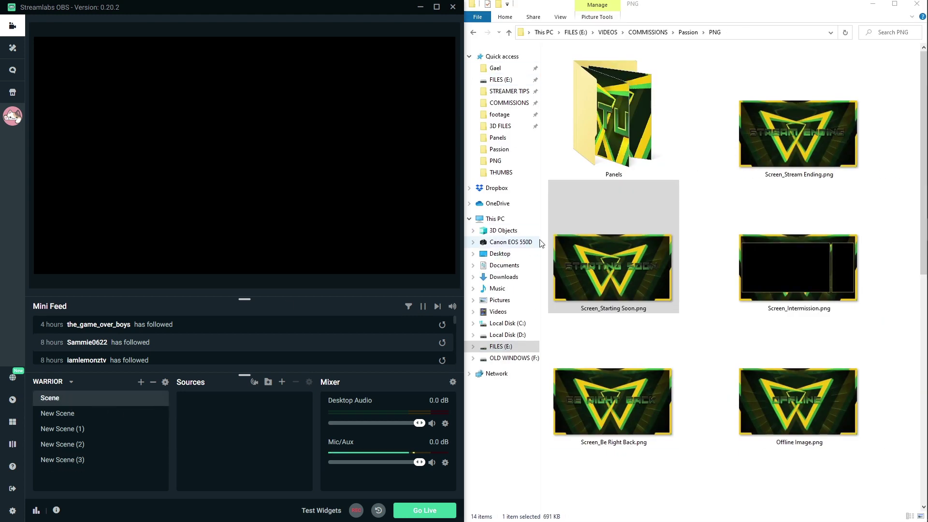
{"action": "mouse_move", "coordinate": [573, 275]}
{"action": "left_mouse_down"}
{"action": "mouse_move", "coordinate": [308, 90]}
{"action": "mouse_move", "coordinate": [295, 132]}
{"action": "left_mouse_up"}
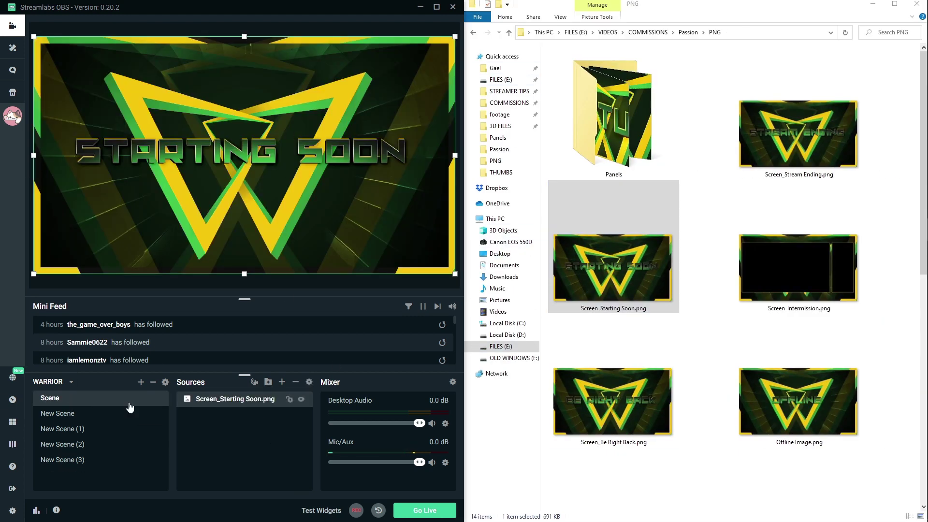
{"action": "left_click", "coordinate": [62, 417]}
{"action": "left_click_drag", "start_coordinate": [792, 286], "coordinate": [209, 437]}
{"action": "left_click", "coordinate": [59, 430]}
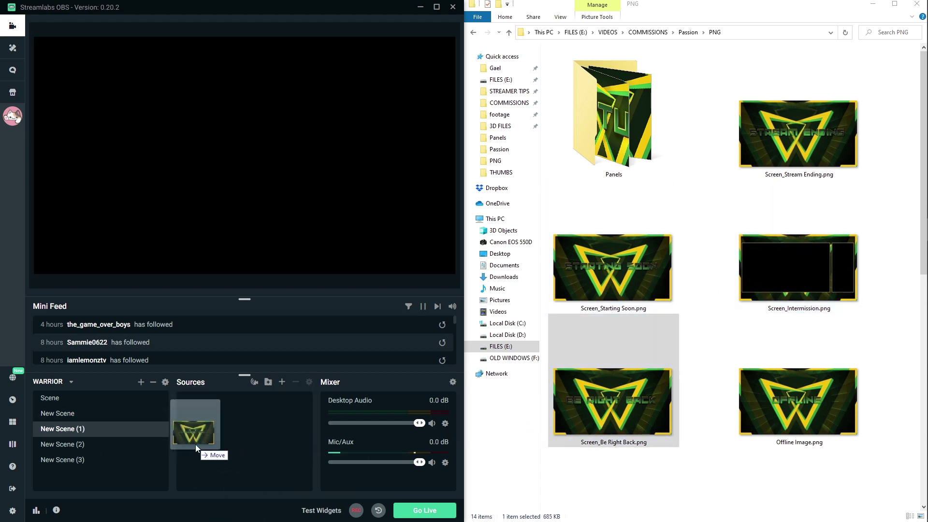
{"action": "left_click_drag", "start_coordinate": [605, 425], "coordinate": [210, 439]}
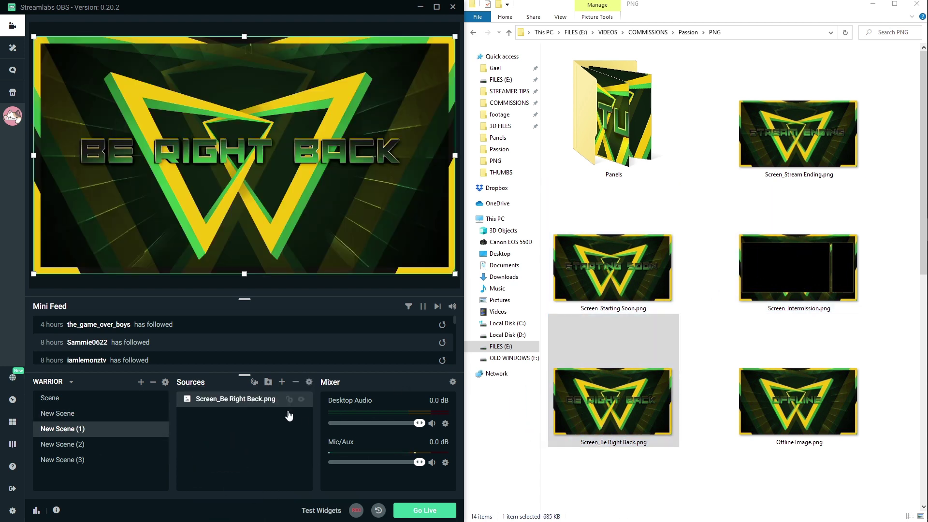
Step: Give New Scene (2) the camera overlay and Labels bar2 images, and New Scene (3) the Stream Ending image
{"action": "left_click", "coordinate": [52, 445]}
{"action": "mouse_move", "coordinate": [799, 154]}
{"action": "left_mouse_down"}
{"action": "mouse_move", "coordinate": [430, 435]}
{"action": "mouse_move", "coordinate": [336, 432]}
{"action": "left_mouse_up"}
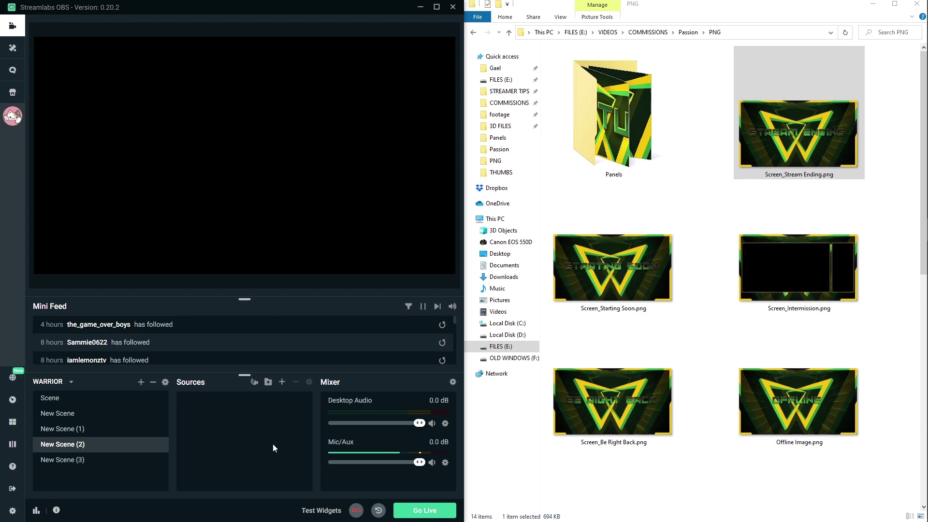
{"action": "scroll", "coordinate": [730, 311], "scroll_direction": "down", "scroll_amount": 5}
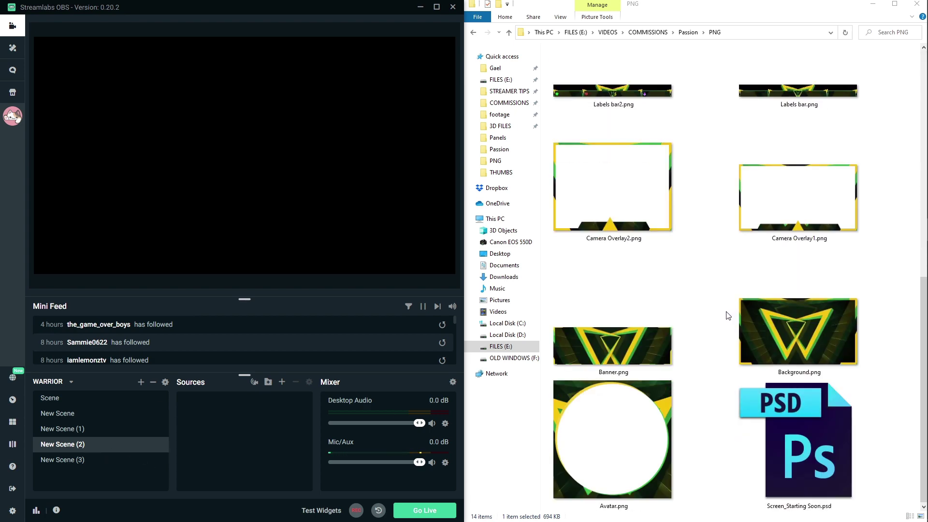
{"action": "mouse_move", "coordinate": [572, 187]}
{"action": "left_mouse_down"}
{"action": "mouse_move", "coordinate": [353, 416]}
{"action": "mouse_move", "coordinate": [223, 446]}
{"action": "left_mouse_up"}
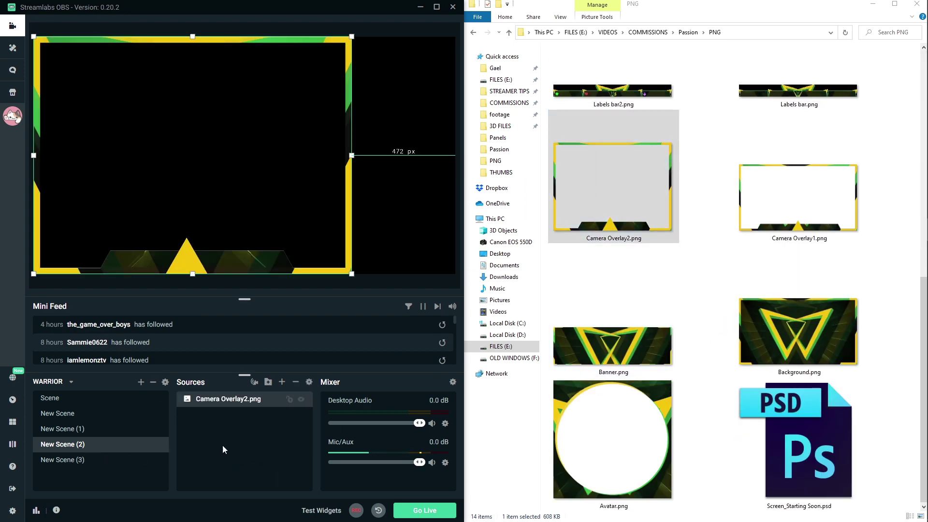
{"action": "scroll", "coordinate": [680, 207], "scroll_direction": "up", "scroll_amount": 5}
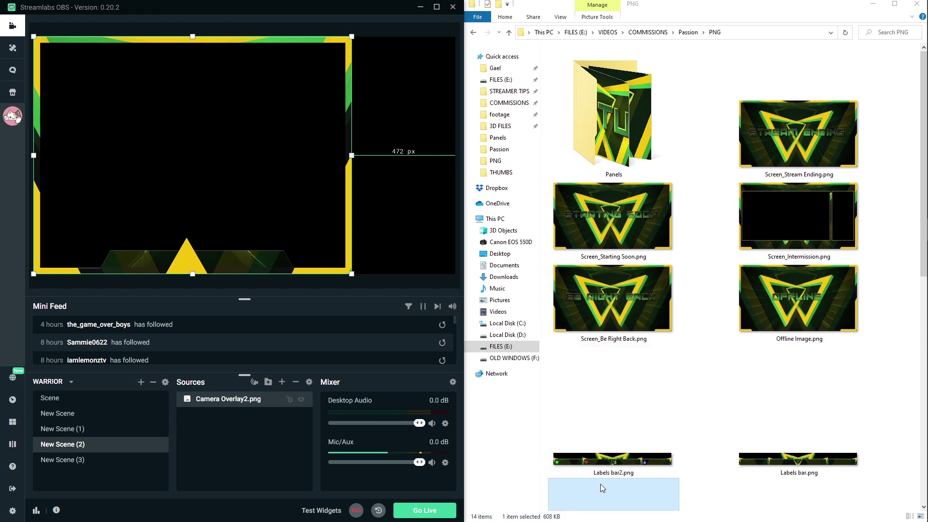
{"action": "left_click_drag", "start_coordinate": [609, 464], "coordinate": [182, 467]}
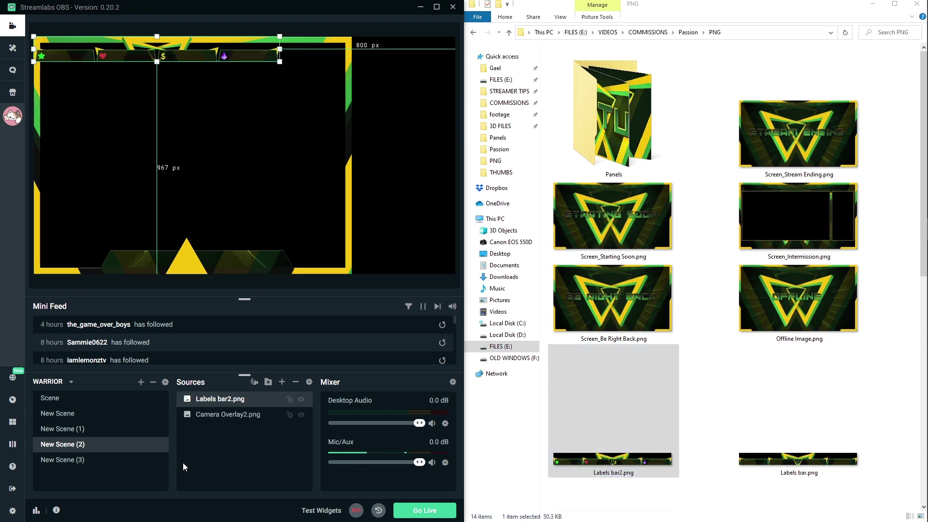
{"action": "left_click", "coordinate": [51, 461]}
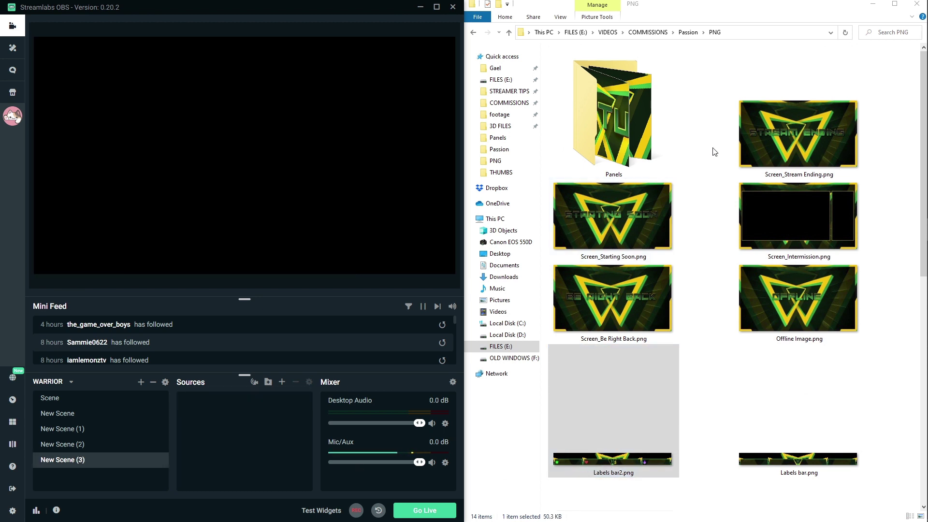
{"action": "left_click_drag", "start_coordinate": [769, 137], "coordinate": [236, 458]}
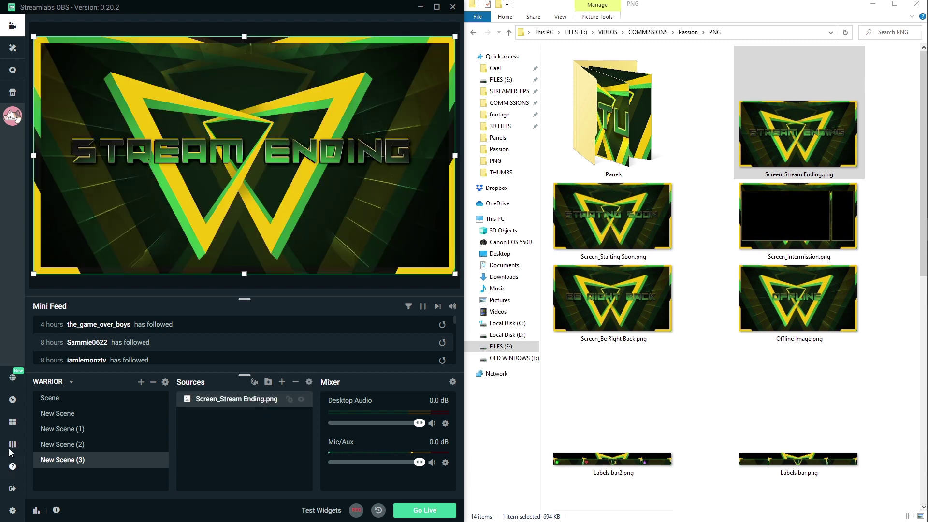
Step: Add a Video Capture Device source to New Scene using the SparkoCam Virtual Webcam
{"action": "left_click", "coordinate": [57, 399]}
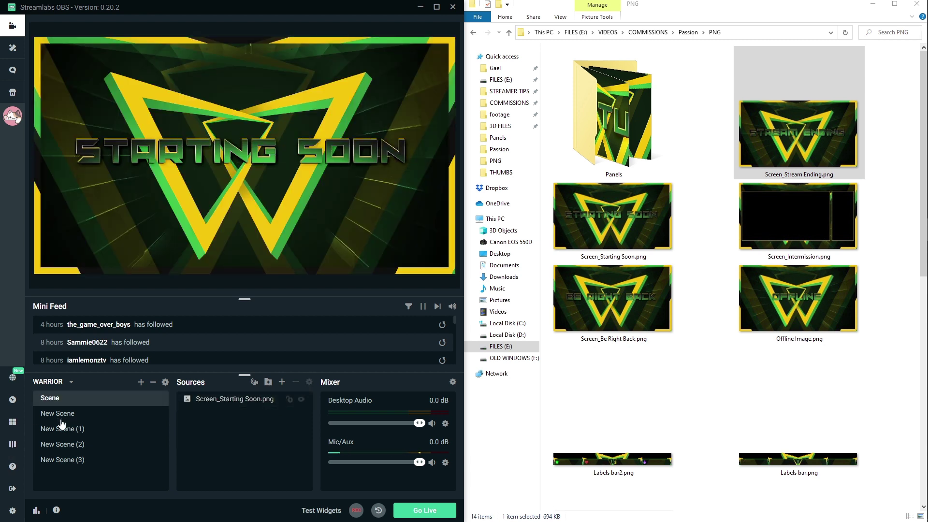
{"action": "left_click", "coordinate": [61, 417]}
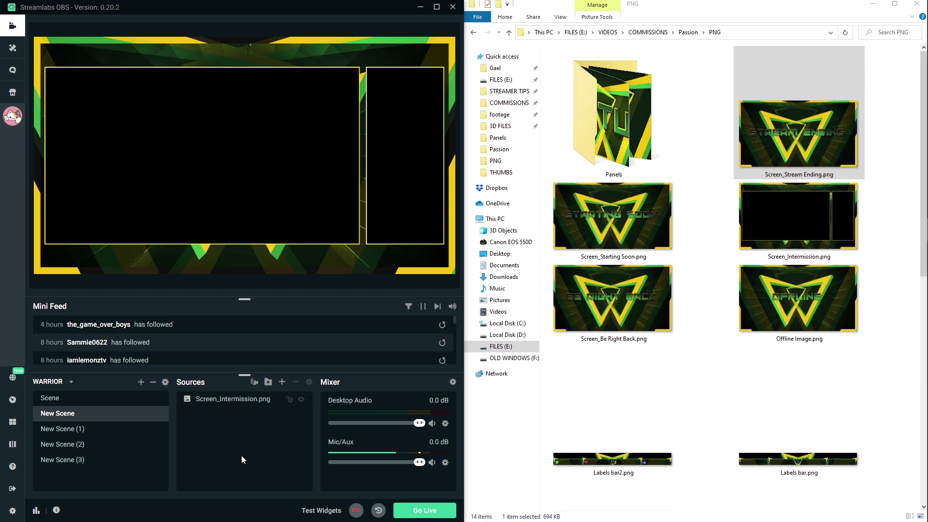
{"action": "left_click", "coordinate": [283, 383]}
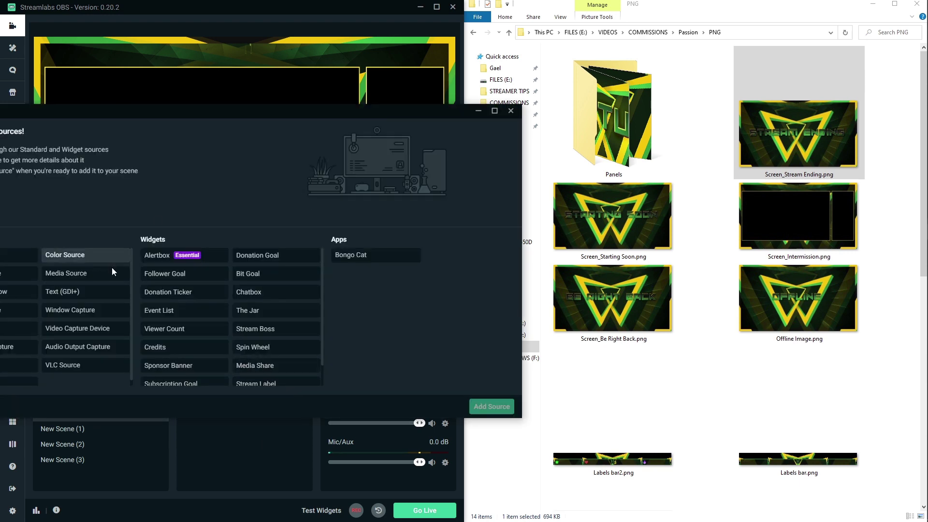
{"action": "left_click", "coordinate": [492, 407]}
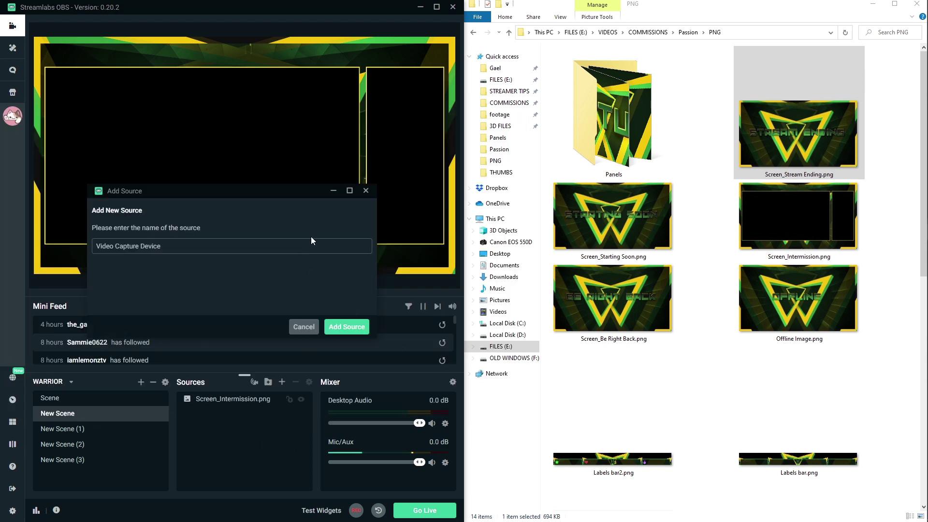
{"action": "left_click", "coordinate": [347, 326]}
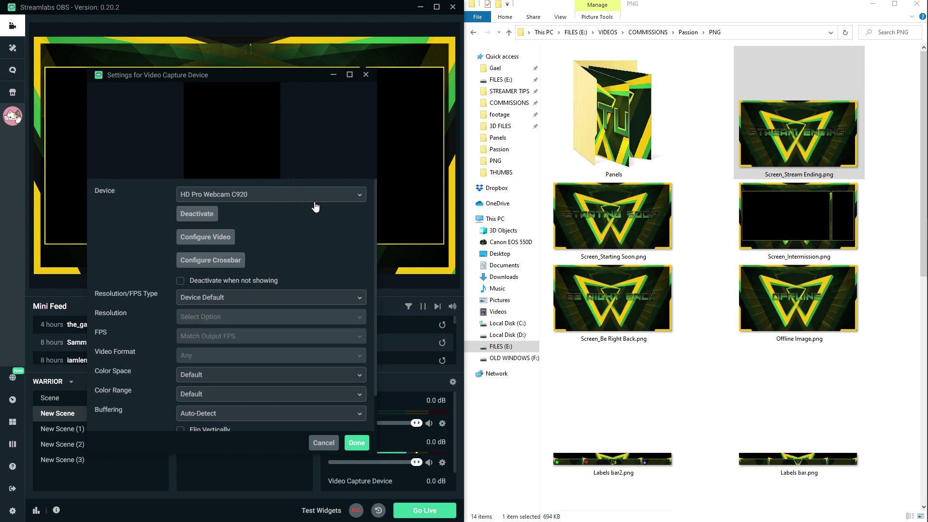
{"action": "left_click", "coordinate": [315, 196]}
{"action": "left_click", "coordinate": [239, 220]}
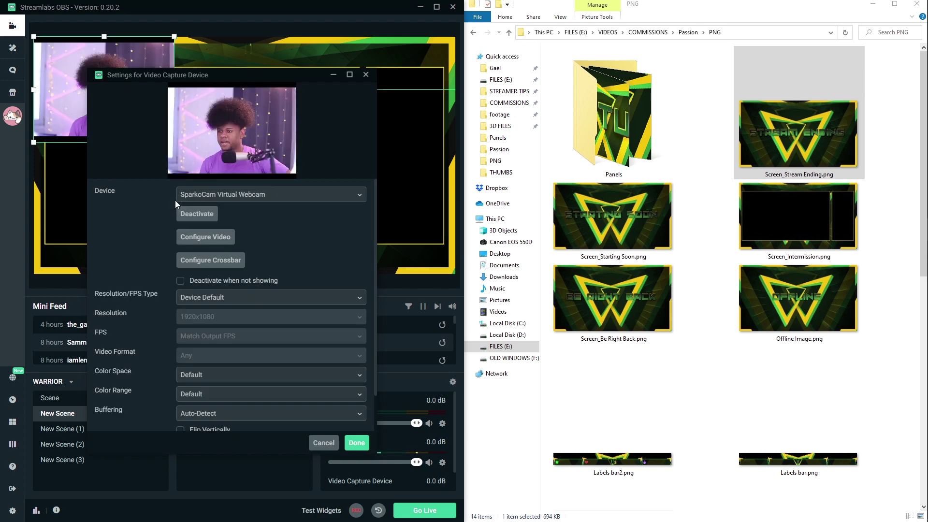
{"action": "left_click", "coordinate": [355, 443]}
Step: Place the webcam beneath the intermission overlay and shrink it to fit the left window
{"action": "left_click_drag", "start_coordinate": [215, 400], "coordinate": [216, 432]}
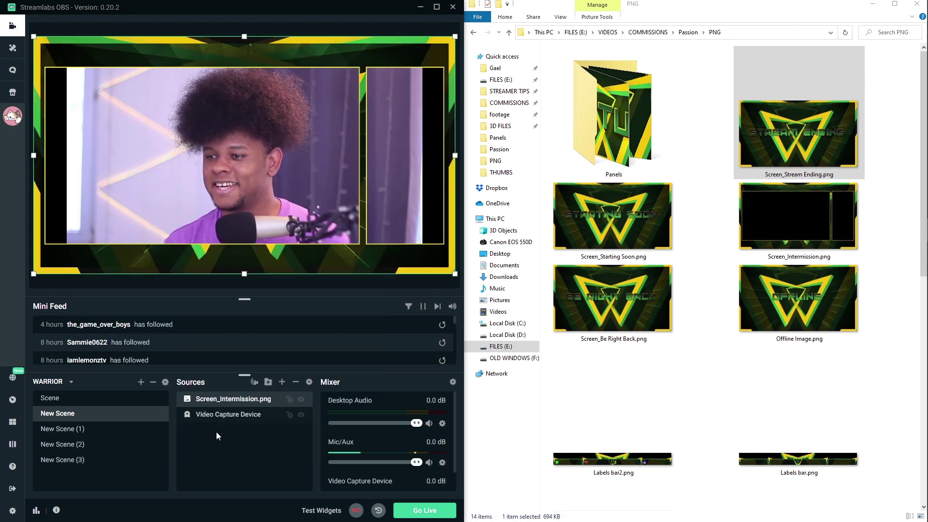
{"action": "left_click_drag", "start_coordinate": [456, 156], "coordinate": [362, 158]}
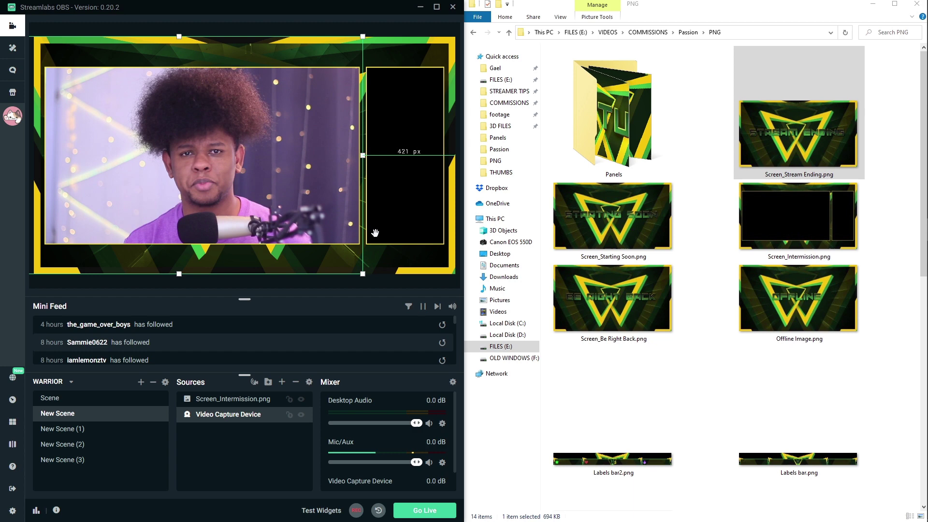
Step: Add a Chat Box widget source to New Scene with its default name
{"action": "left_click", "coordinate": [282, 385]}
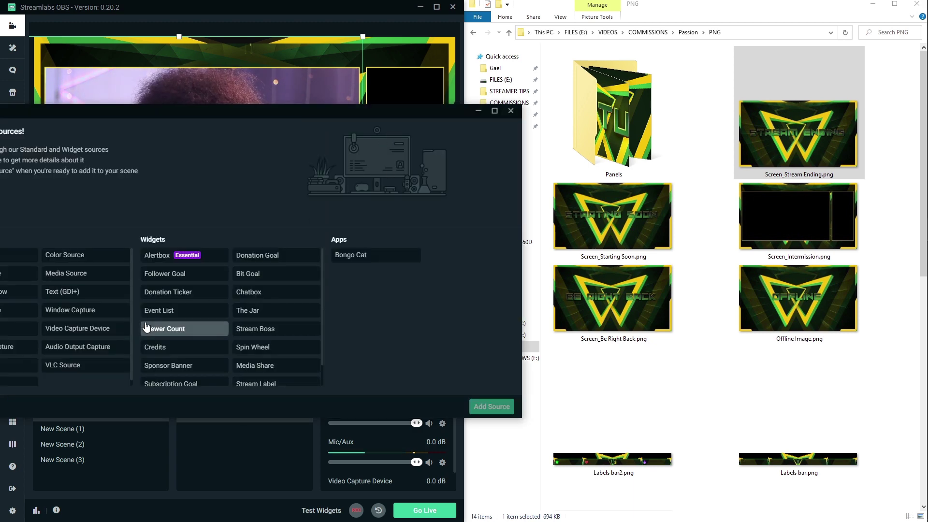
{"action": "left_click", "coordinate": [250, 293]}
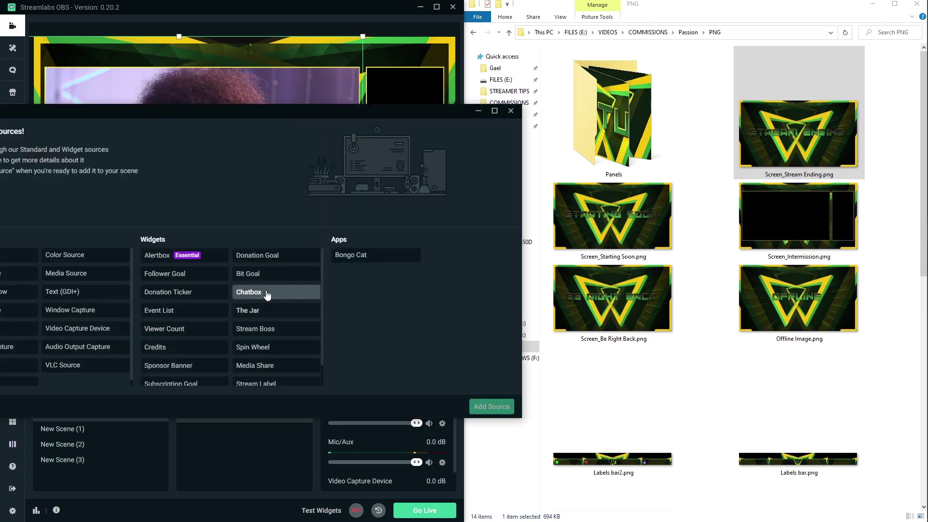
{"action": "left_click", "coordinate": [489, 406]}
{"action": "left_click", "coordinate": [346, 328]}
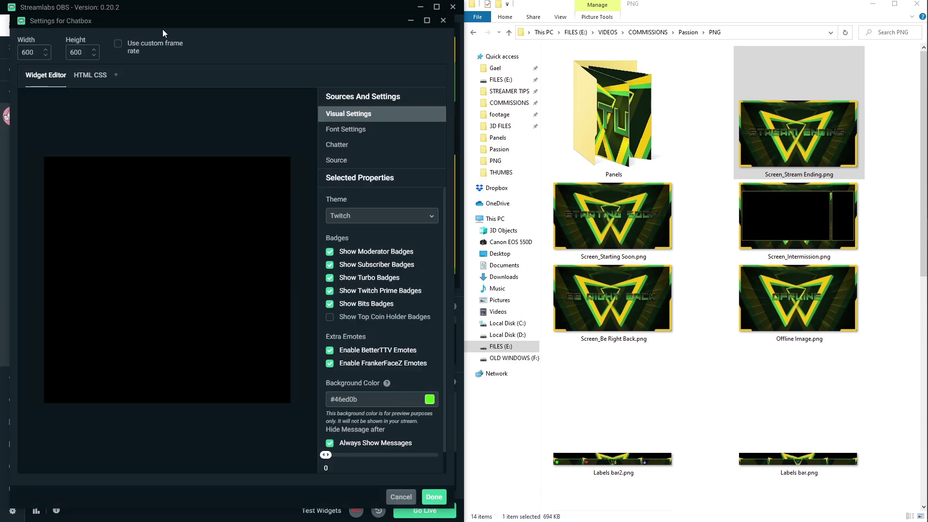
Step: Fit the chat box into the tall black panel on the right and finish its settings
{"action": "left_click_drag", "start_coordinate": [167, 30], "coordinate": [645, 46]}
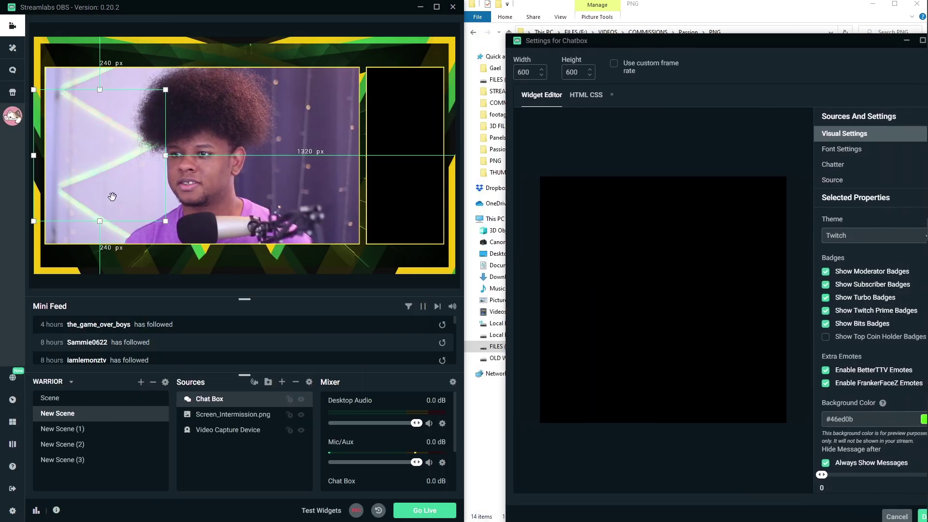
{"action": "left_click_drag", "start_coordinate": [91, 166], "coordinate": [369, 165]}
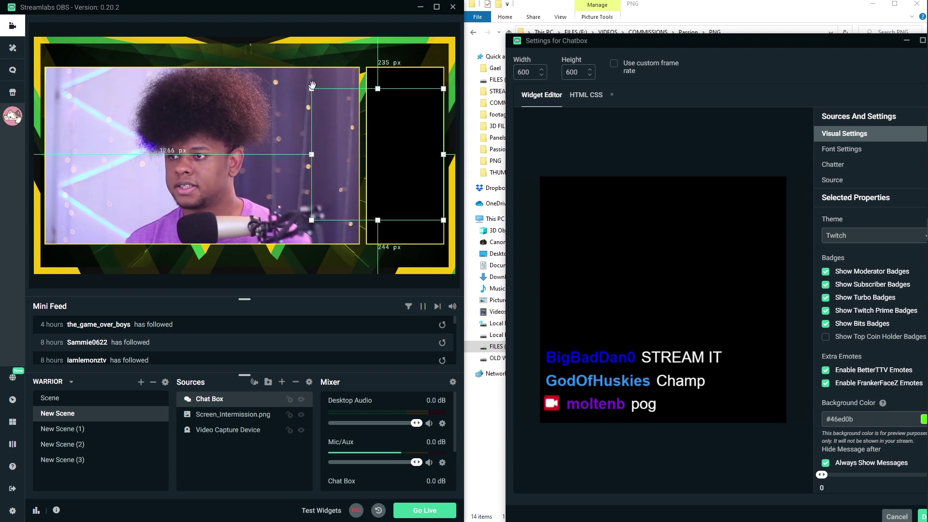
{"action": "left_click_drag", "start_coordinate": [321, 98], "coordinate": [367, 144]}
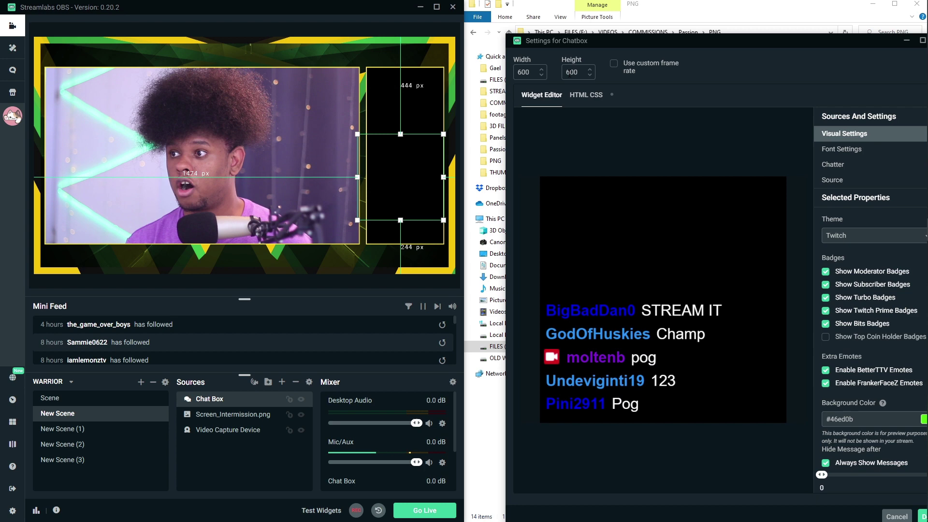
{"action": "type", "text": "1000"}
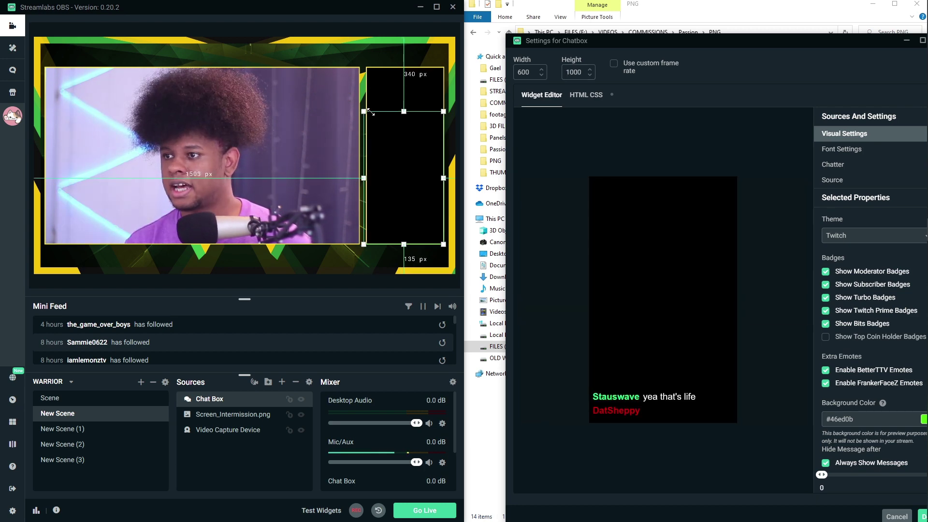
{"action": "left_click_drag", "start_coordinate": [370, 112], "coordinate": [368, 119]}
{"action": "type", "text": "3"}
{"action": "left_click_drag", "start_coordinate": [652, 41], "coordinate": [409, 32]}
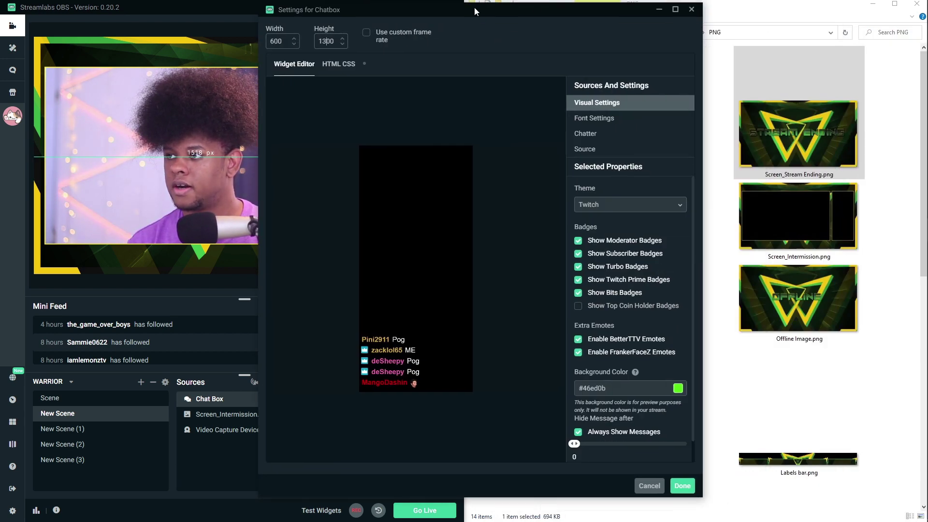
{"action": "left_click", "coordinate": [683, 509]}
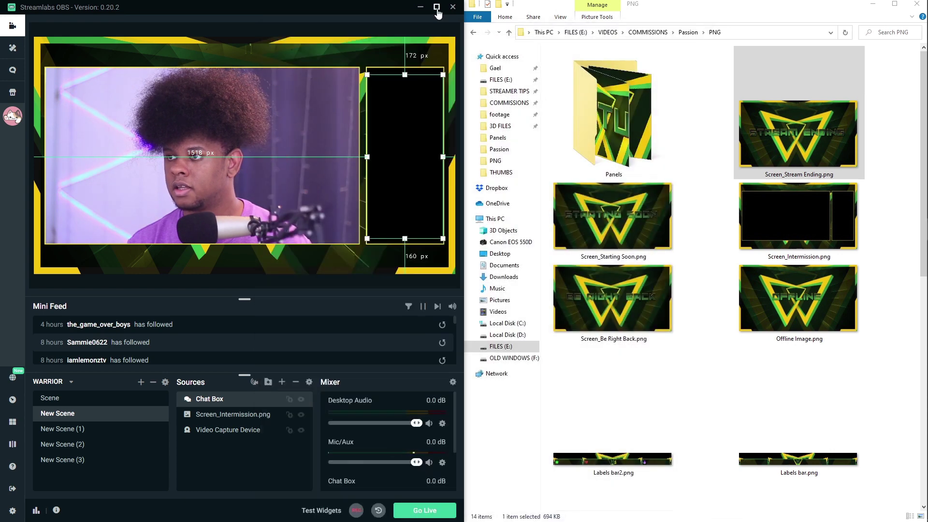
Step: Maximize the editor and send a test 'hi' message in the stream chat
{"action": "left_click", "coordinate": [436, 6]}
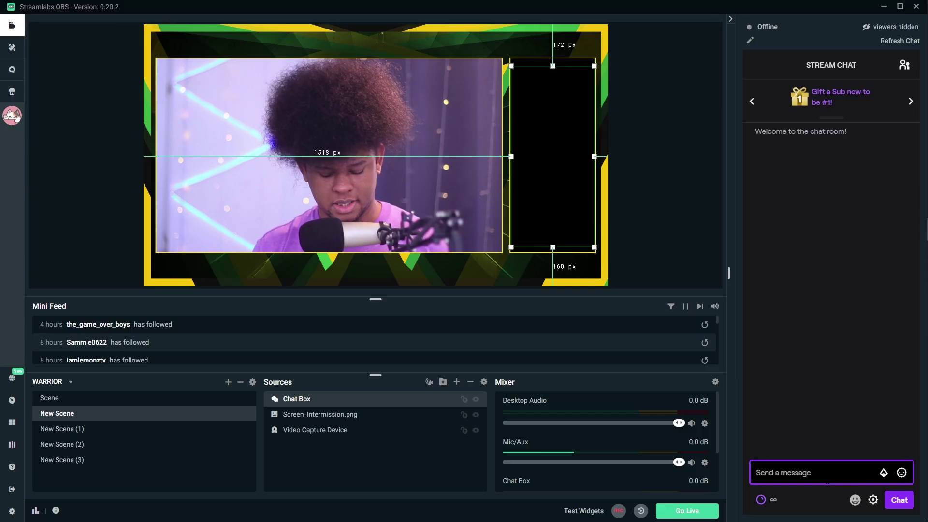
{"action": "left_click", "coordinate": [802, 472]}
{"action": "type", "text": "hi"}
{"action": "key", "text": "Return"}
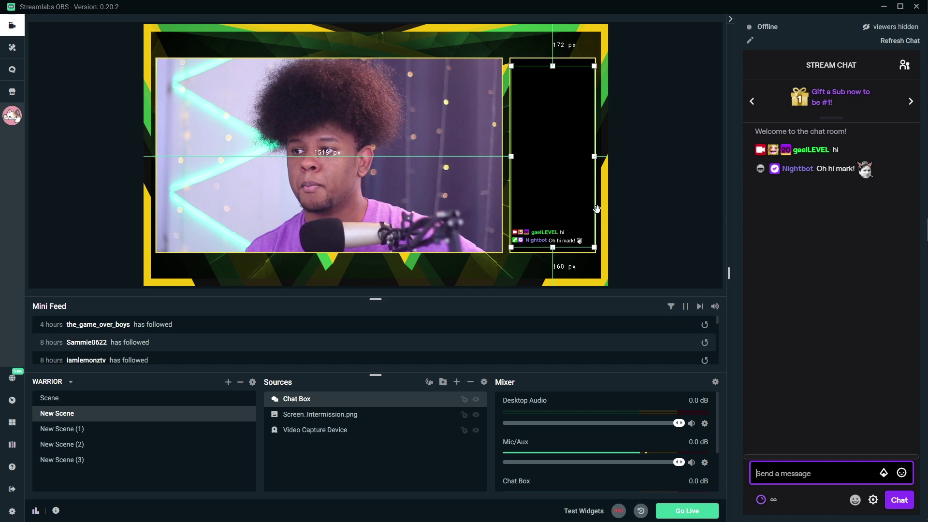
Step: Move the labels bar to the canvas bottom and shrink the camera overlay toward the upper left
{"action": "left_click", "coordinate": [73, 429]}
{"action": "left_click", "coordinate": [71, 446]}
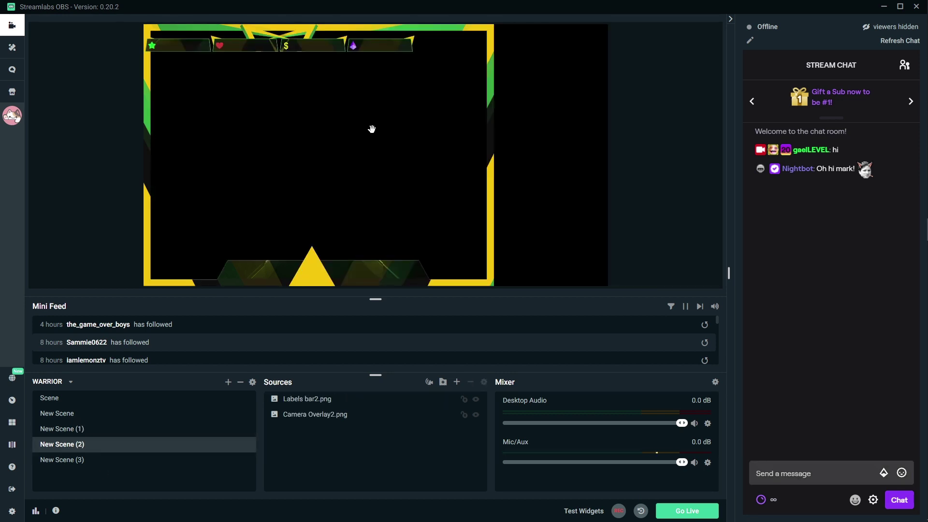
{"action": "left_click", "coordinate": [230, 46]}
{"action": "left_click_drag", "start_coordinate": [231, 46], "coordinate": [343, 282]}
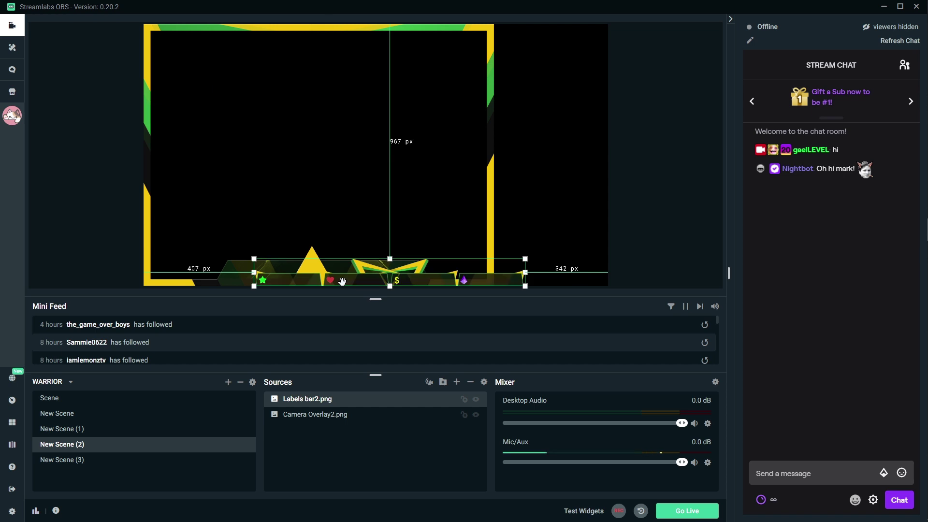
{"action": "left_click", "coordinate": [333, 416]}
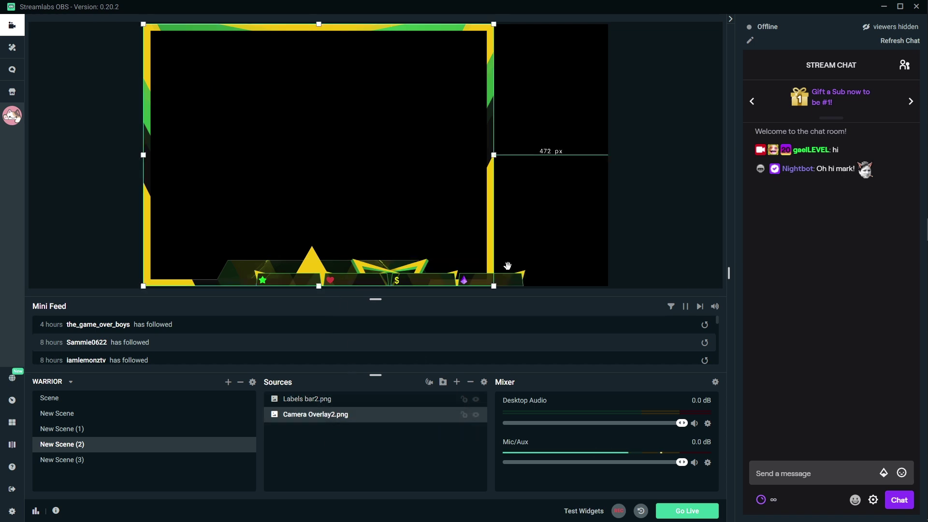
{"action": "left_click_drag", "start_coordinate": [494, 286], "coordinate": [297, 138]}
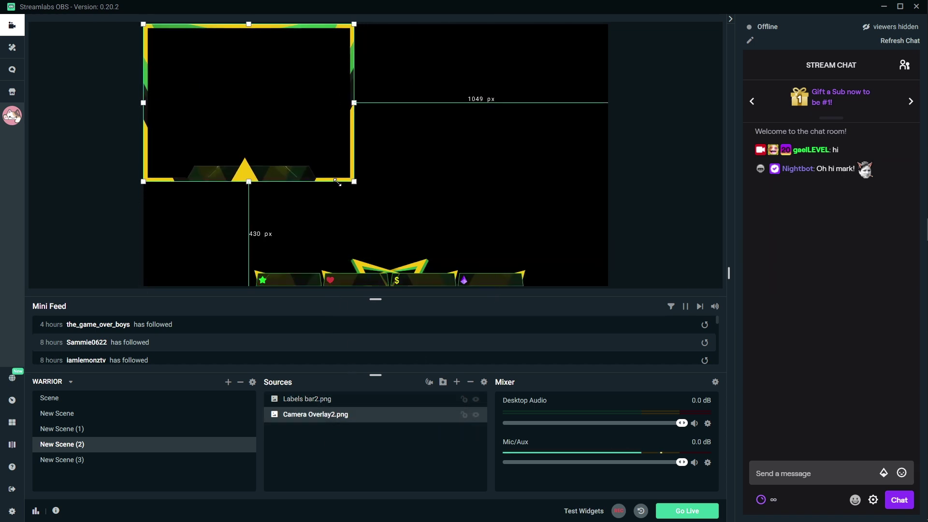
{"action": "mouse_move", "coordinate": [236, 66]}
{"action": "left_mouse_down"}
{"action": "mouse_move", "coordinate": [236, 125]}
{"action": "mouse_move", "coordinate": [265, 140]}
{"action": "left_mouse_up"}
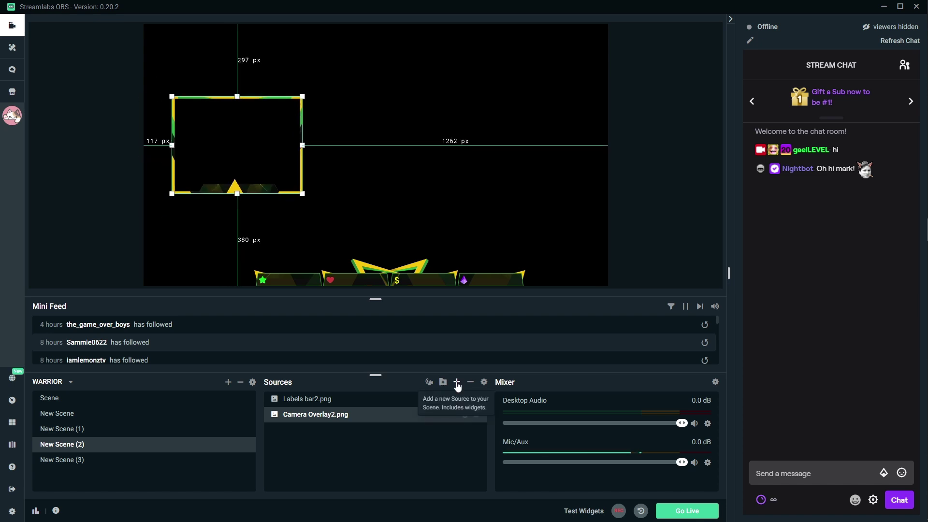
Step: Reuse the existing webcam source in New Scene (2), layered beneath the camera overlay
{"action": "left_click", "coordinate": [456, 383]}
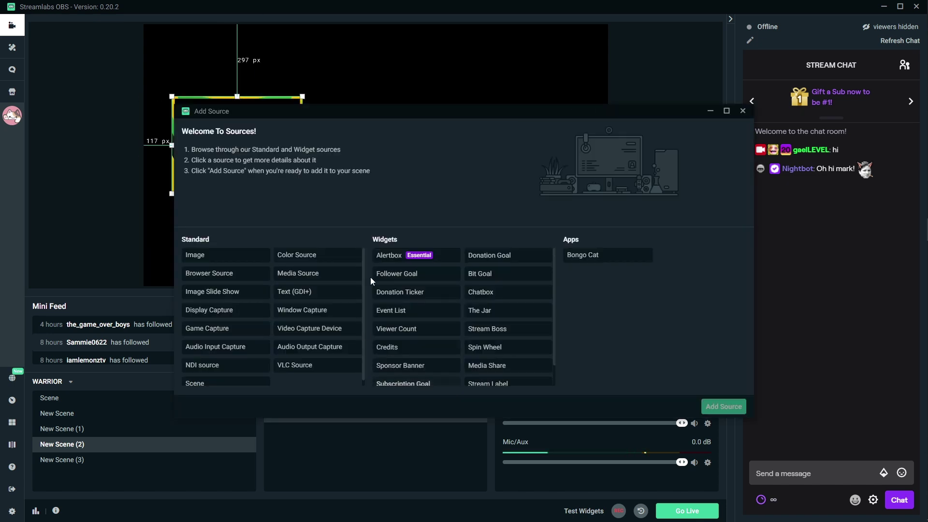
{"action": "left_click", "coordinate": [322, 332]}
{"action": "left_click", "coordinate": [725, 407]}
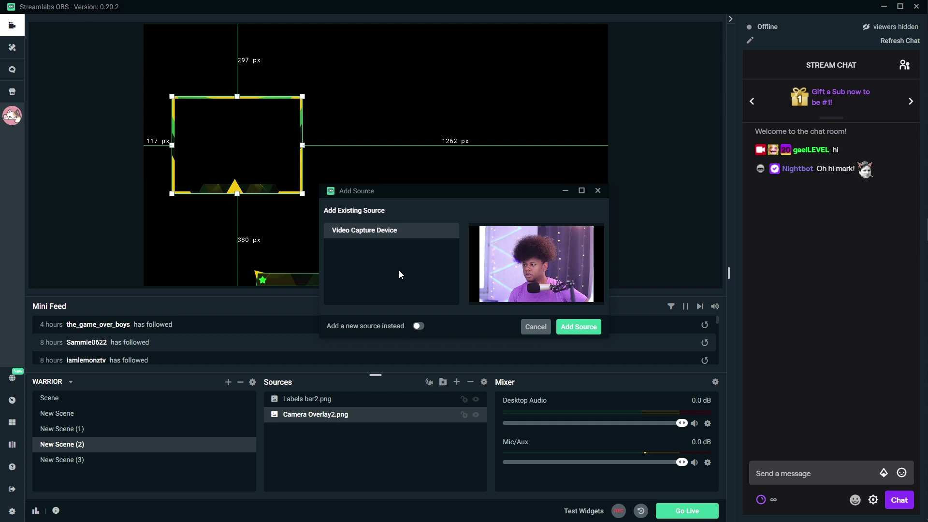
{"action": "left_click", "coordinate": [579, 326]}
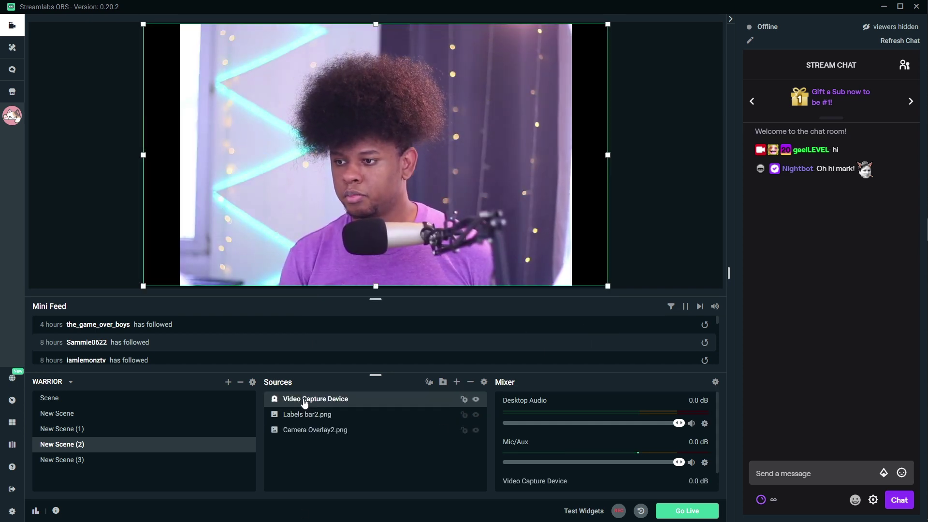
{"action": "left_click_drag", "start_coordinate": [305, 403], "coordinate": [313, 436]}
Step: Shrink, move and crop the webcam feed so it fills the small camera frame
{"action": "mouse_move", "coordinate": [608, 286]}
{"action": "left_mouse_down"}
{"action": "mouse_move", "coordinate": [414, 190]}
{"action": "mouse_move", "coordinate": [310, 150]}
{"action": "left_mouse_up"}
{"action": "left_click_drag", "start_coordinate": [231, 77], "coordinate": [209, 140]}
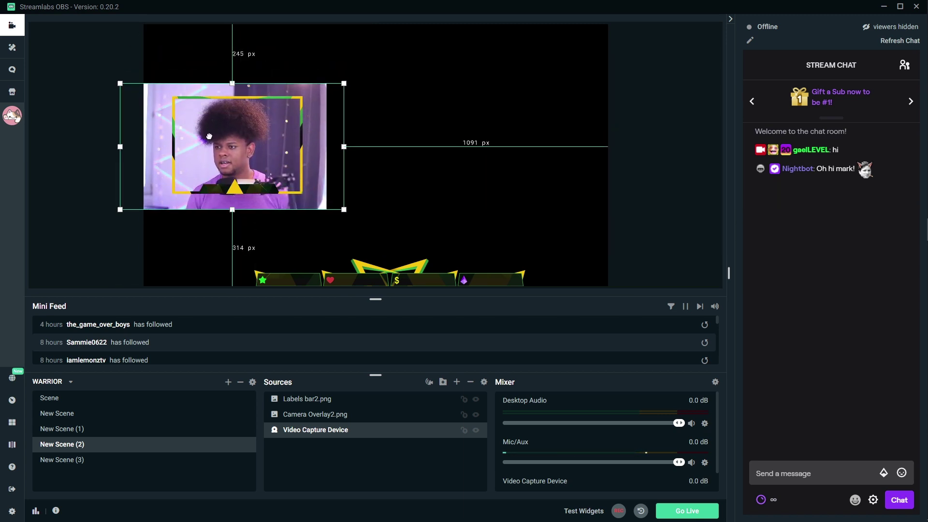
{"action": "left_click_drag", "start_coordinate": [209, 137], "coordinate": [209, 127]}
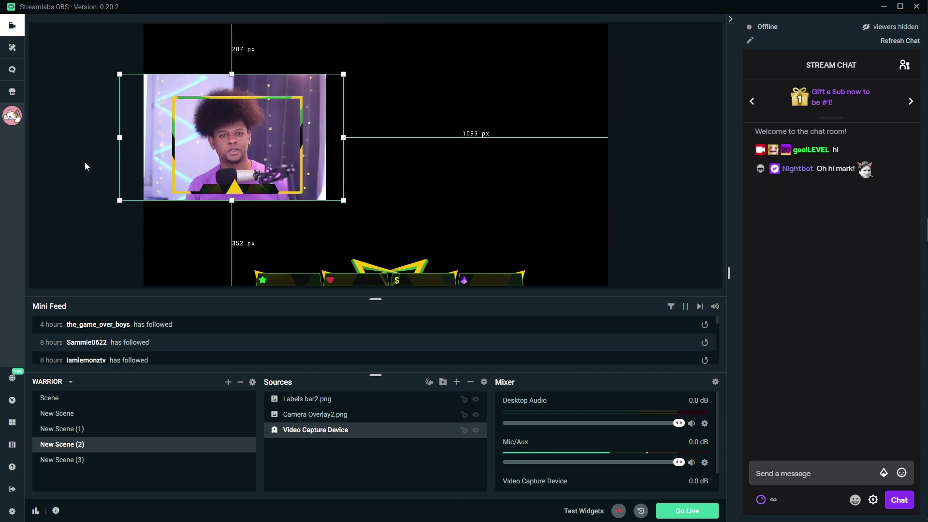
{"action": "left_click_drag", "start_coordinate": [119, 136], "coordinate": [171, 136]}
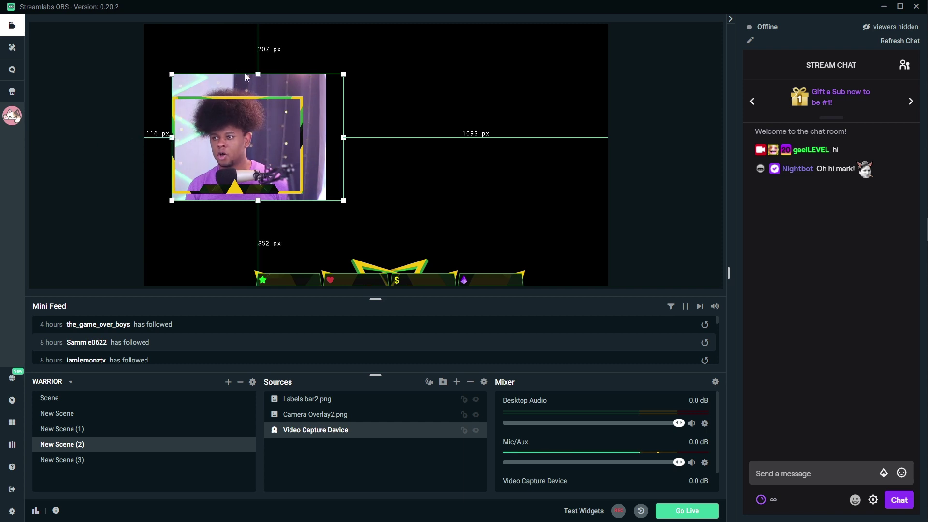
{"action": "left_click_drag", "start_coordinate": [257, 73], "coordinate": [257, 97]}
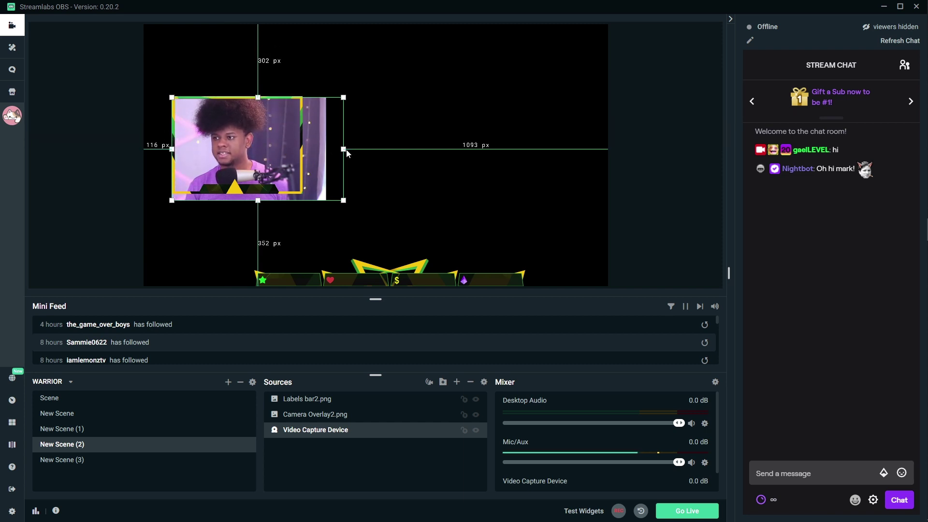
{"action": "left_click_drag", "start_coordinate": [345, 151], "coordinate": [302, 145]}
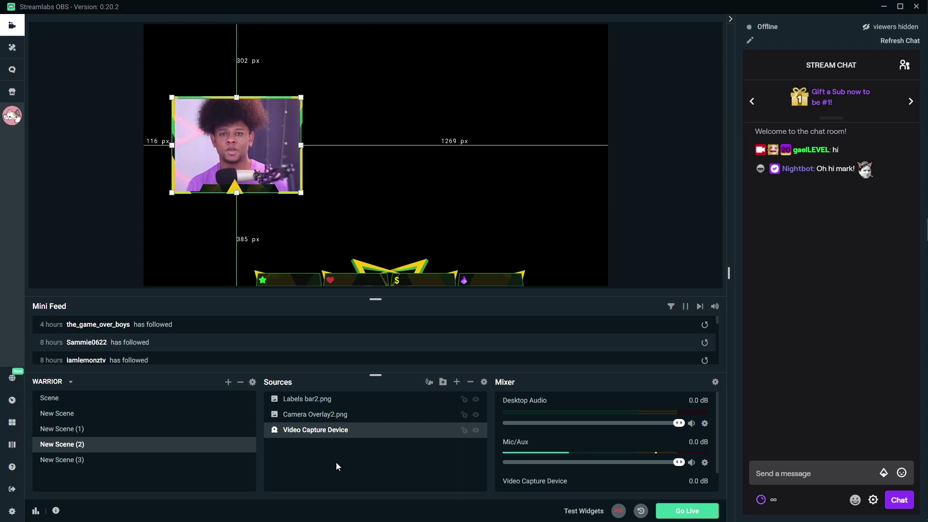
{"action": "left_click", "coordinate": [326, 414]}
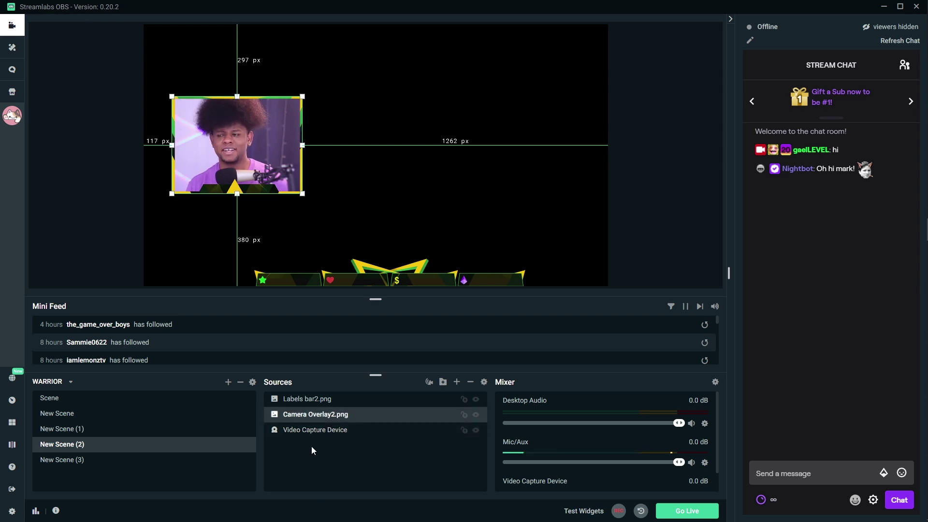
{"action": "left_click", "coordinate": [456, 381]}
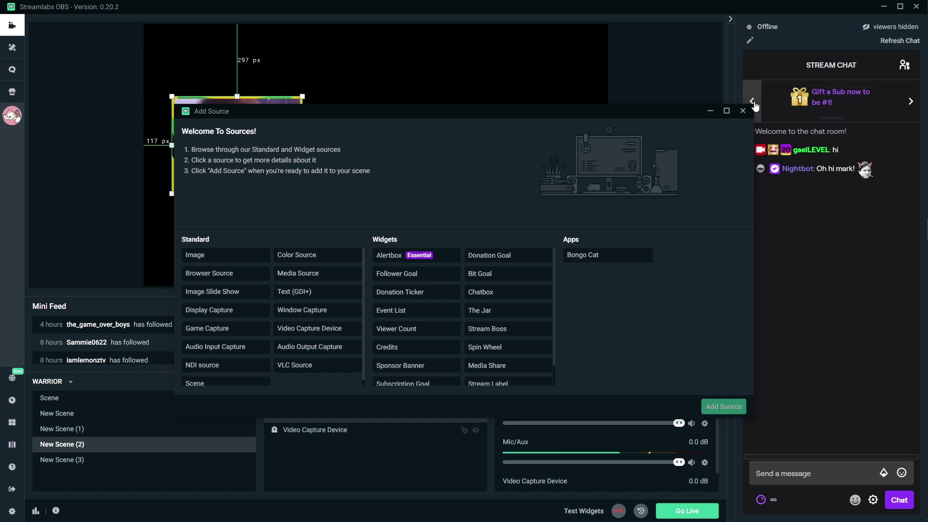
Step: Add a Stream Label widget with label type Most Recent Subscriber
{"action": "left_click", "coordinate": [742, 110]}
{"action": "left_click", "coordinate": [341, 403]}
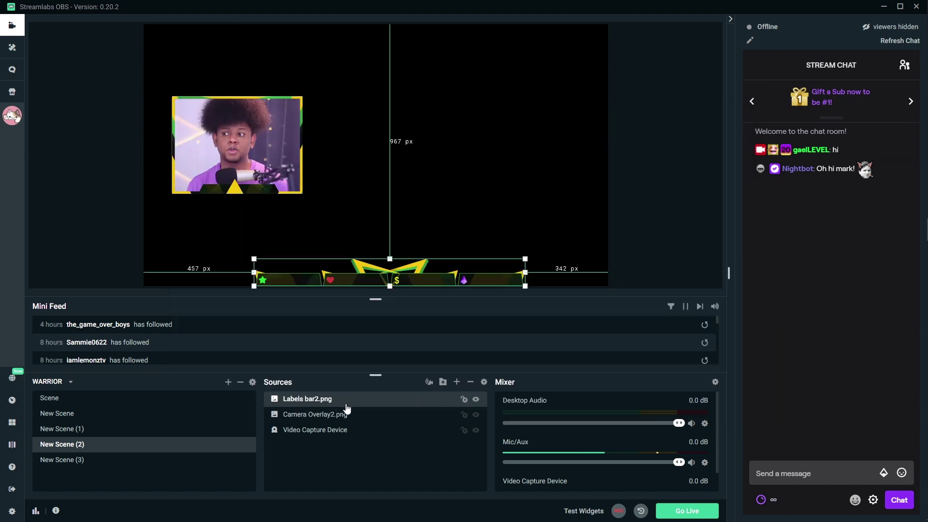
{"action": "left_click", "coordinate": [456, 382]}
{"action": "scroll", "coordinate": [461, 323], "scroll_direction": "down", "scroll_amount": 1}
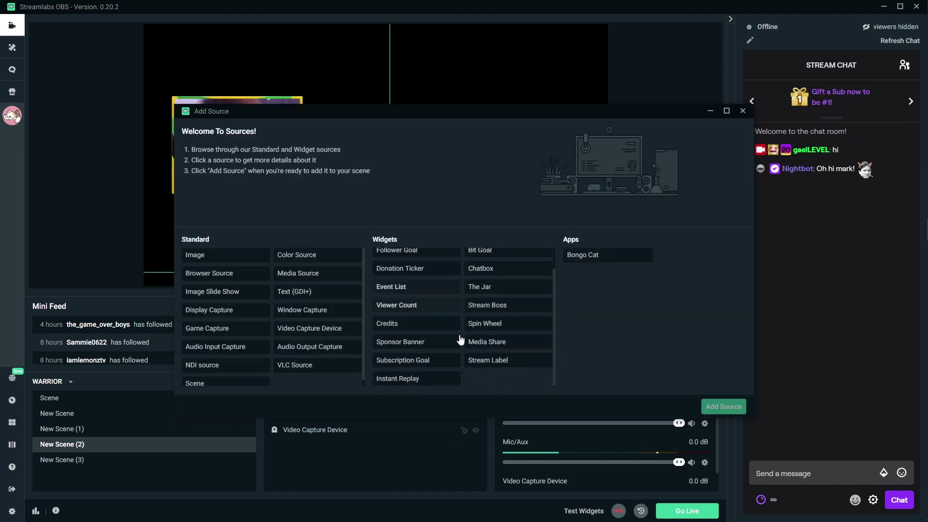
{"action": "left_click", "coordinate": [482, 358]}
{"action": "left_click", "coordinate": [722, 406]}
{"action": "key", "text": "Return"}
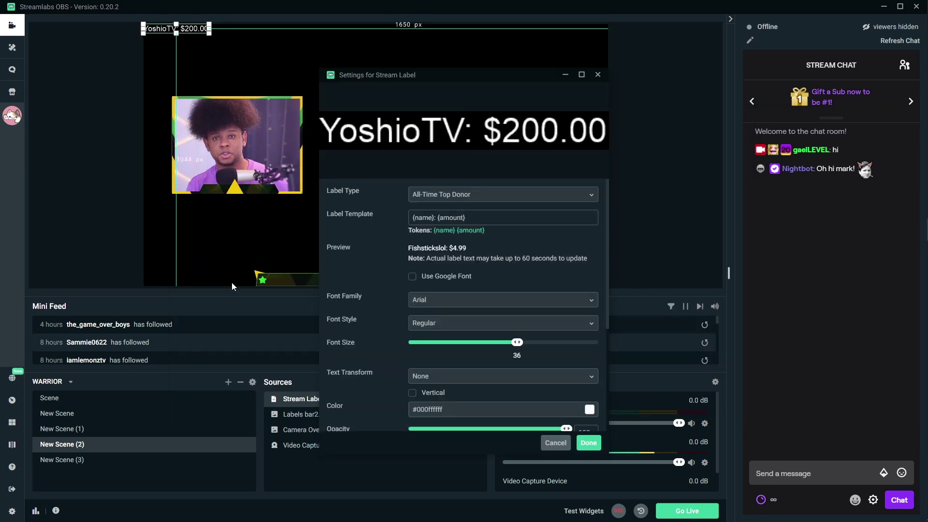
{"action": "left_click", "coordinate": [591, 193]}
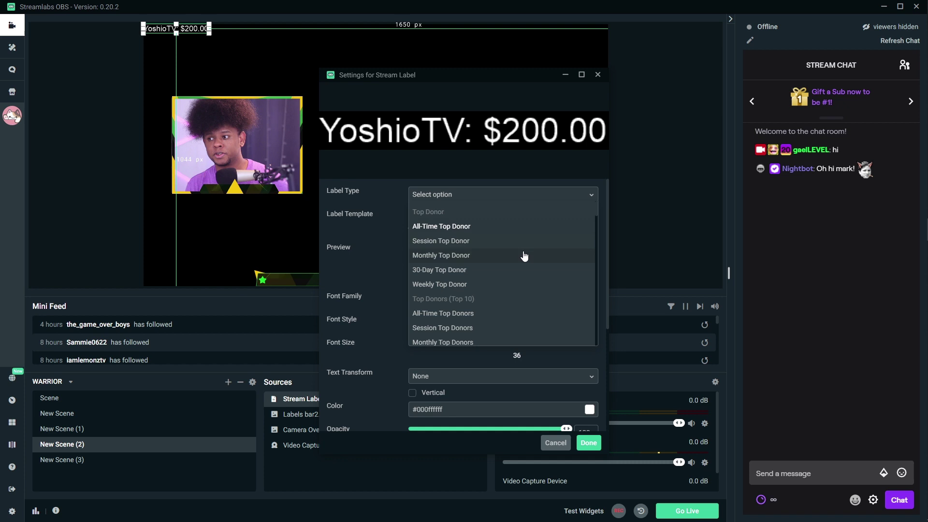
{"action": "scroll", "coordinate": [525, 257], "scroll_direction": "down", "scroll_amount": 3}
{"action": "scroll", "coordinate": [518, 263], "scroll_direction": "down", "scroll_amount": 3}
{"action": "type", "text": "most"}
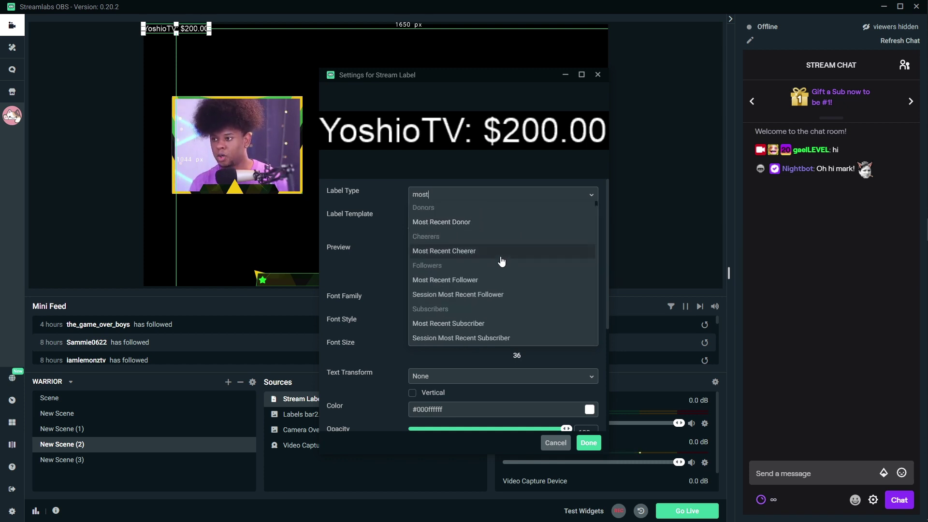
{"action": "type", "text": " recent su"}
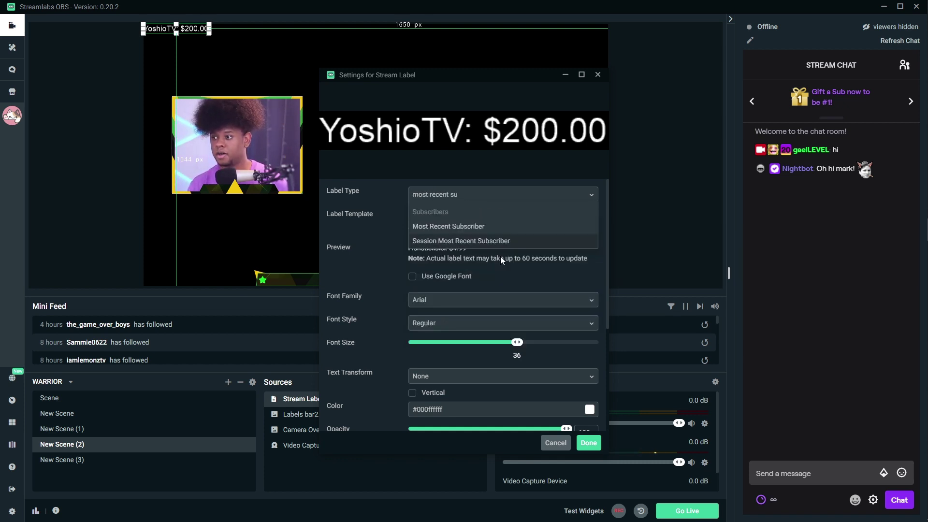
{"action": "left_click", "coordinate": [468, 227]}
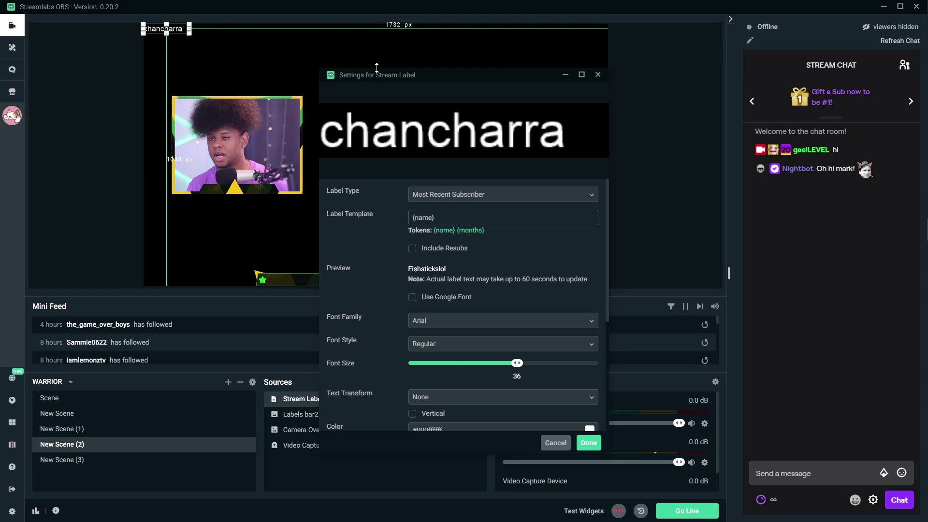
Step: Position the subscriber label on the bottom labels bar and nudge it right into place
{"action": "left_click_drag", "start_coordinate": [162, 43], "coordinate": [302, 282]}
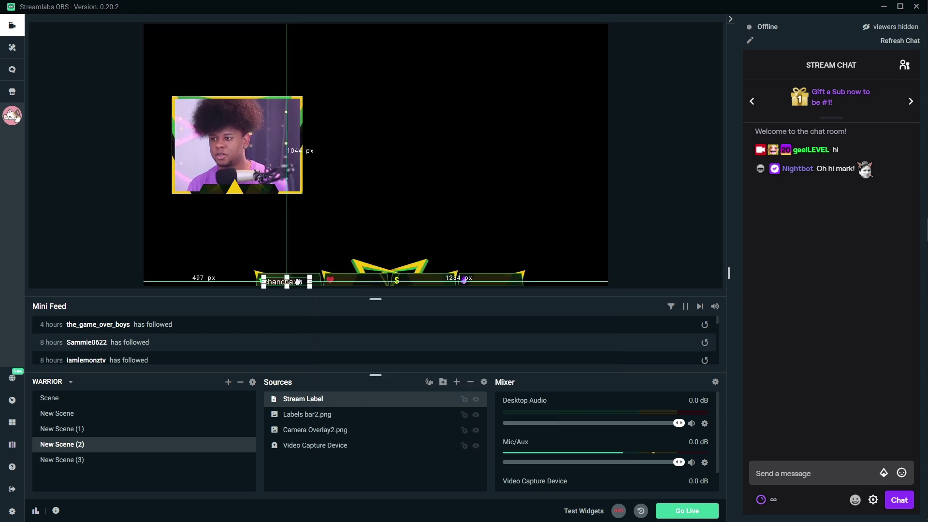
{"action": "left_click_drag", "start_coordinate": [301, 282], "coordinate": [302, 297]}
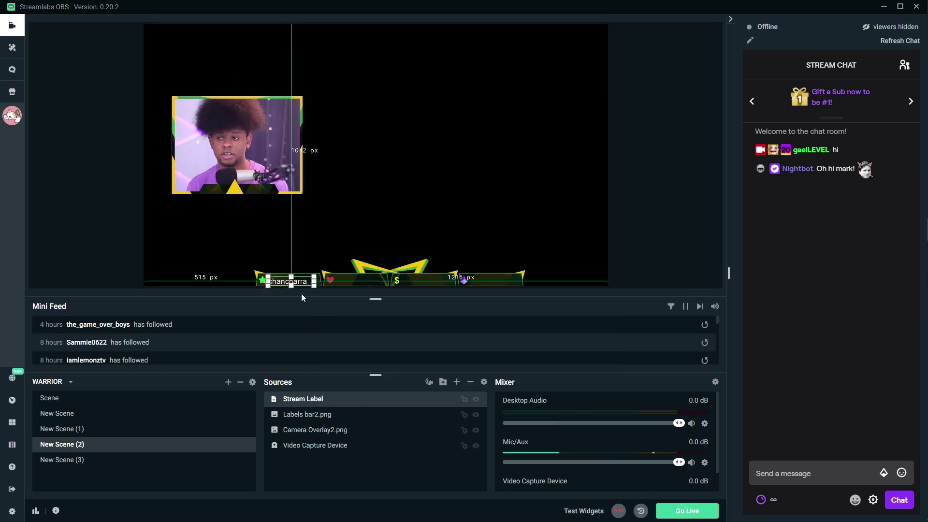
{"action": "key", "text": "Right"}
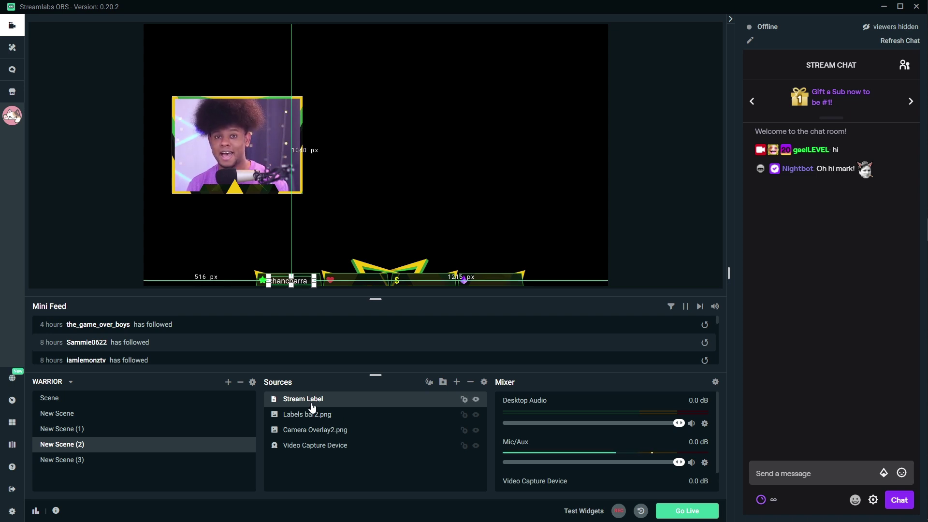
{"action": "key", "text": "Right"}
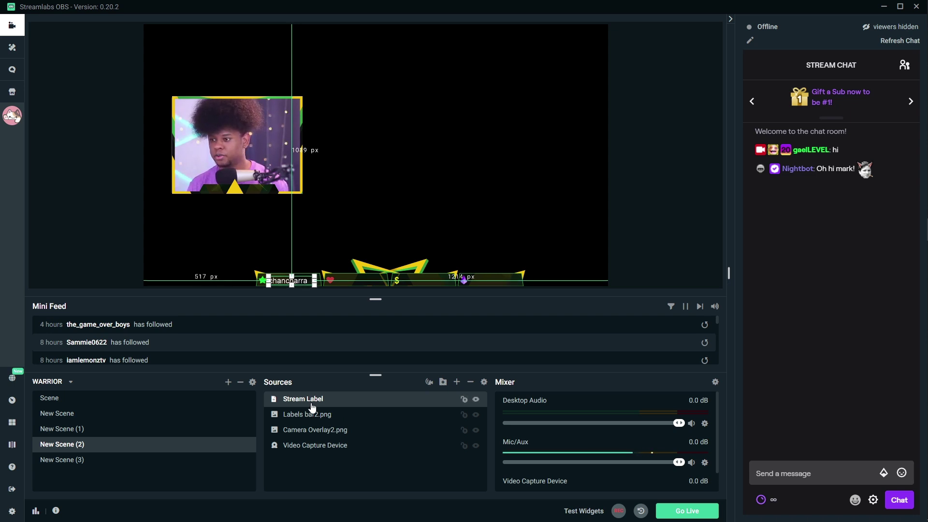
{"action": "key", "text": "Right"}
{"action": "key", "text": "Right"}
{"action": "key", "text": "Right"}
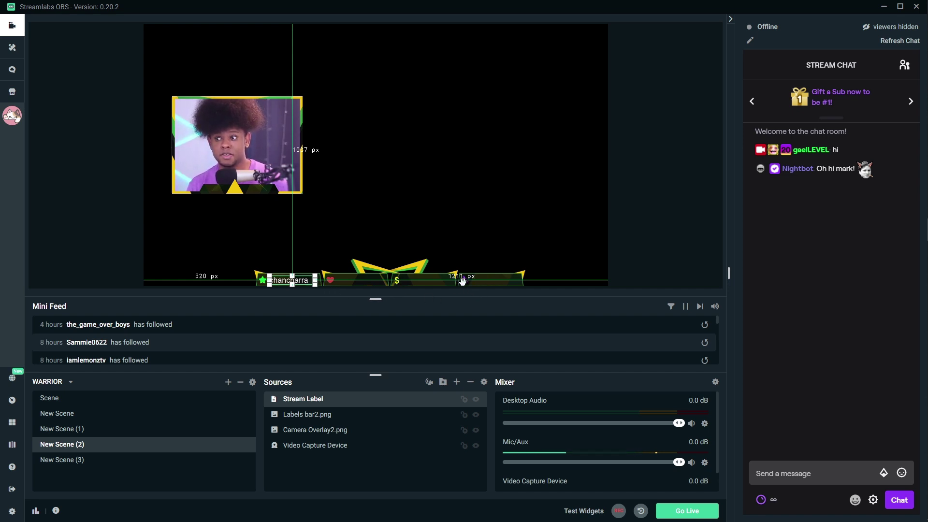
Step: Step through the scenes to Starting Soon and select the Screen_Starting Soon.png image
{"action": "left_click", "coordinate": [61, 459]}
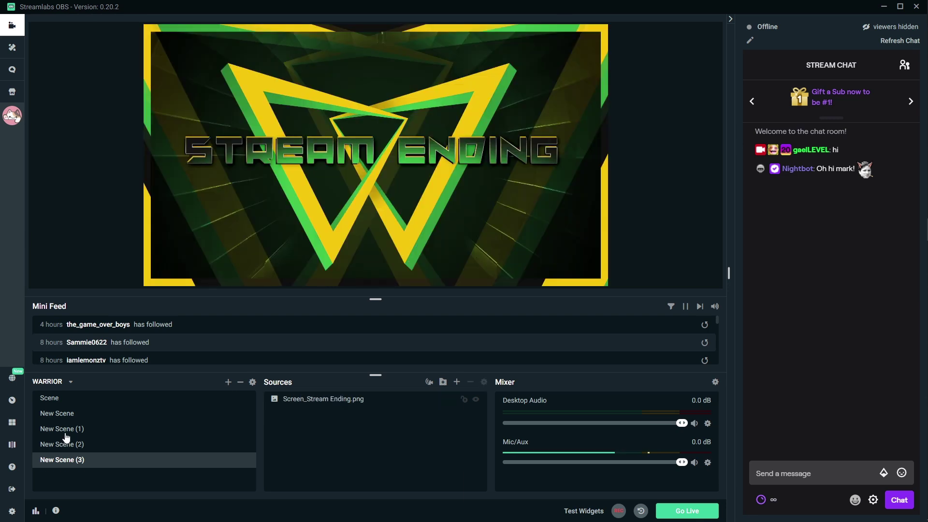
{"action": "left_click", "coordinate": [64, 430]}
{"action": "left_click", "coordinate": [62, 413]}
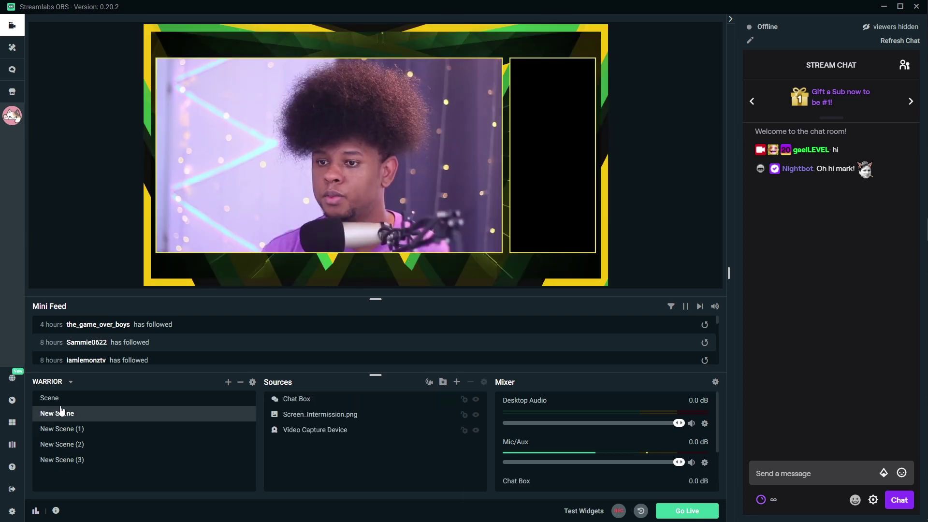
{"action": "left_click", "coordinate": [50, 398]}
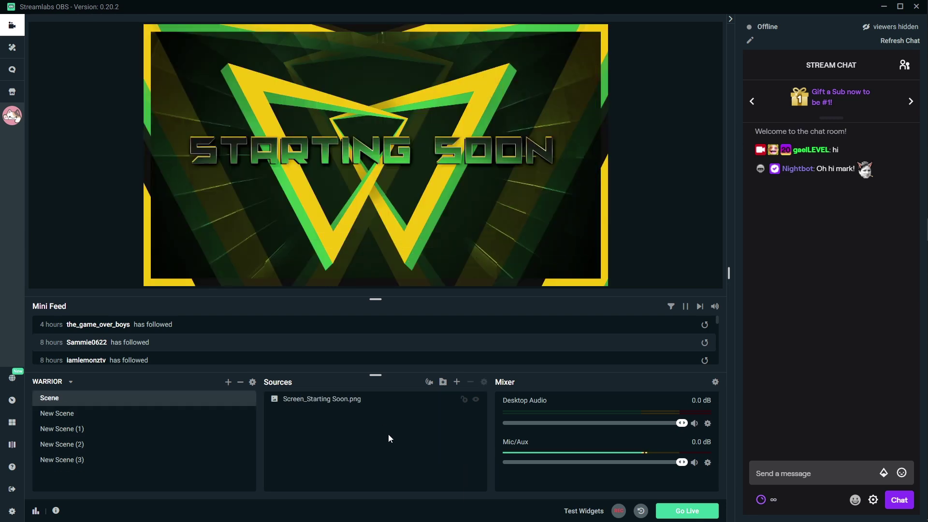
{"action": "left_click", "coordinate": [335, 404]}
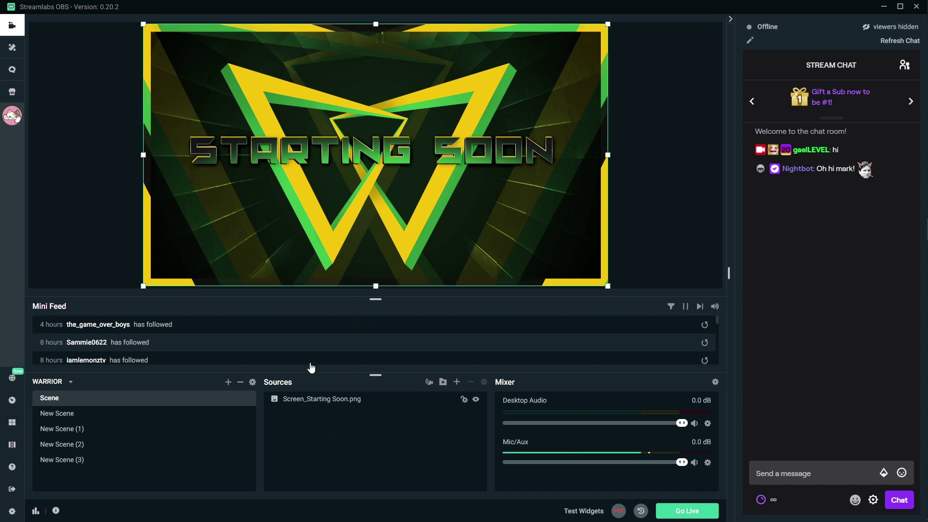
Step: Add a new Color Correction filter to the Starting Soon image from its Filters window
{"action": "right_click", "coordinate": [310, 428]}
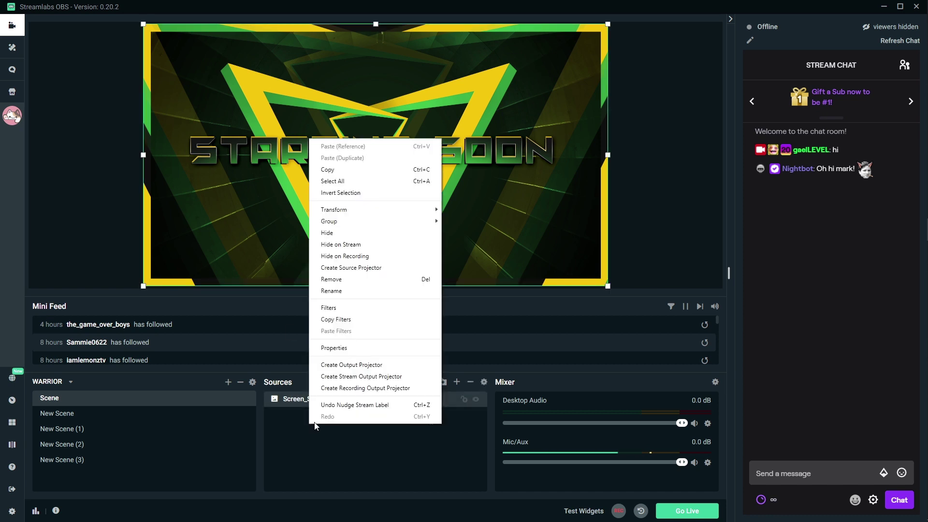
{"action": "left_click", "coordinate": [320, 311]}
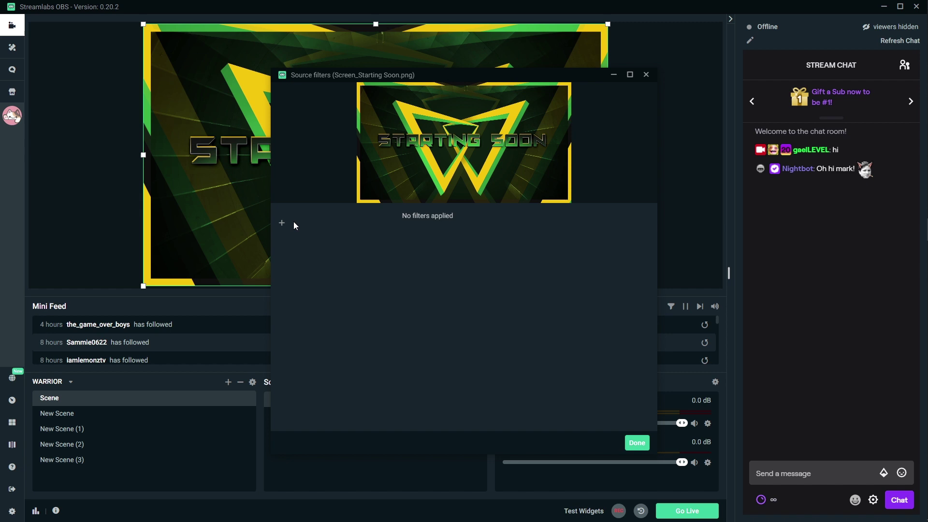
{"action": "left_click", "coordinate": [283, 225]}
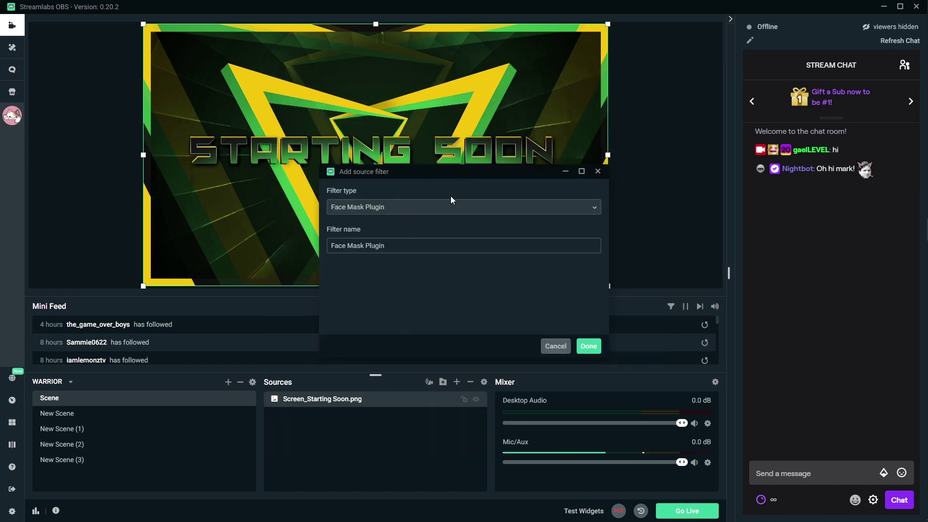
{"action": "left_click", "coordinate": [443, 210]}
{"action": "left_click", "coordinate": [388, 271]}
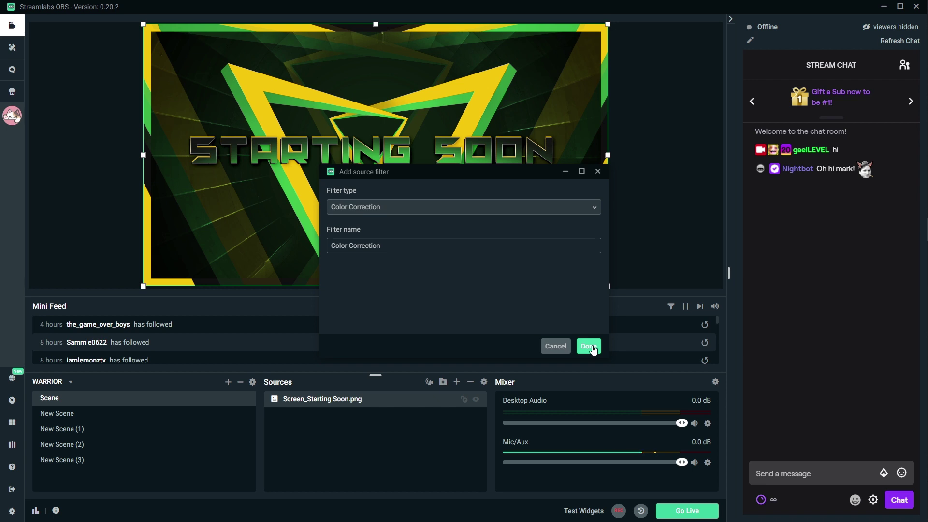
Step: Shift the hue, strip saturation to -1 and tint the Starting Soon screen red
{"action": "left_click", "coordinate": [589, 347]}
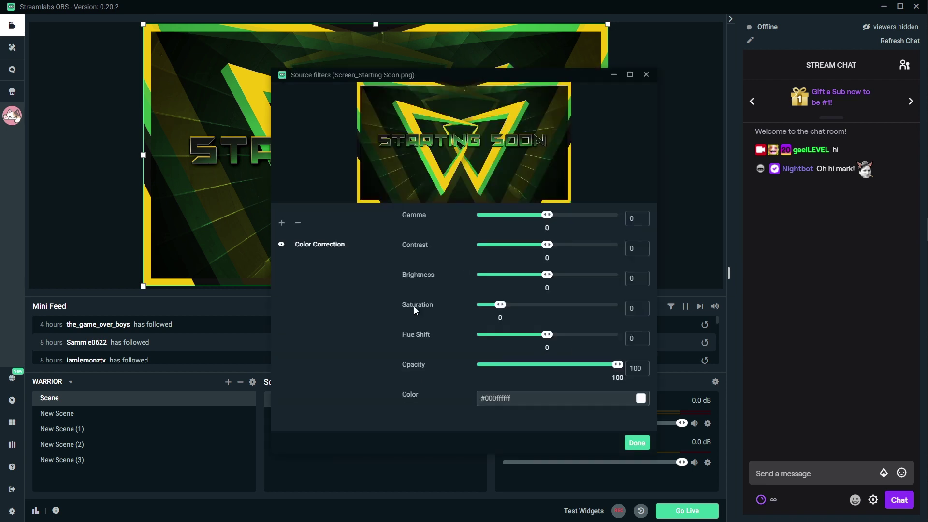
{"action": "mouse_move", "coordinate": [557, 336]}
{"action": "left_mouse_down"}
{"action": "mouse_move", "coordinate": [480, 336]}
{"action": "mouse_move", "coordinate": [544, 337]}
{"action": "left_mouse_up"}
{"action": "left_click_drag", "start_coordinate": [506, 307], "coordinate": [464, 312]}
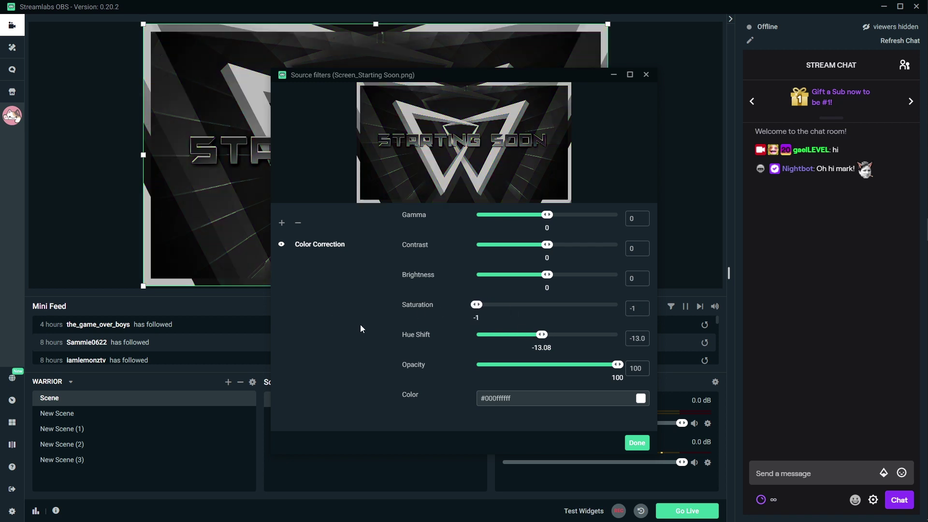
{"action": "left_click", "coordinate": [642, 399]}
{"action": "scroll", "coordinate": [514, 406], "scroll_direction": "down", "scroll_amount": 1}
{"action": "scroll", "coordinate": [537, 377], "scroll_direction": "down", "scroll_amount": 1}
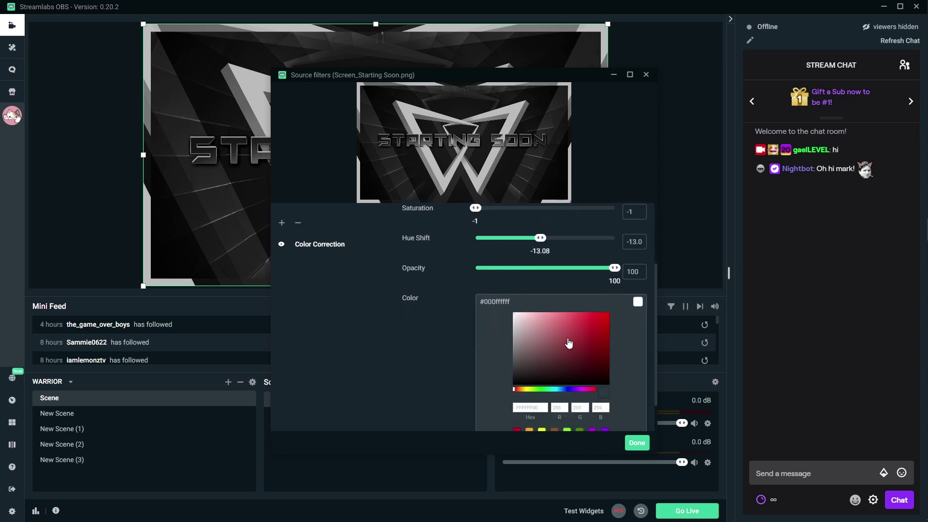
{"action": "left_click", "coordinate": [608, 314]}
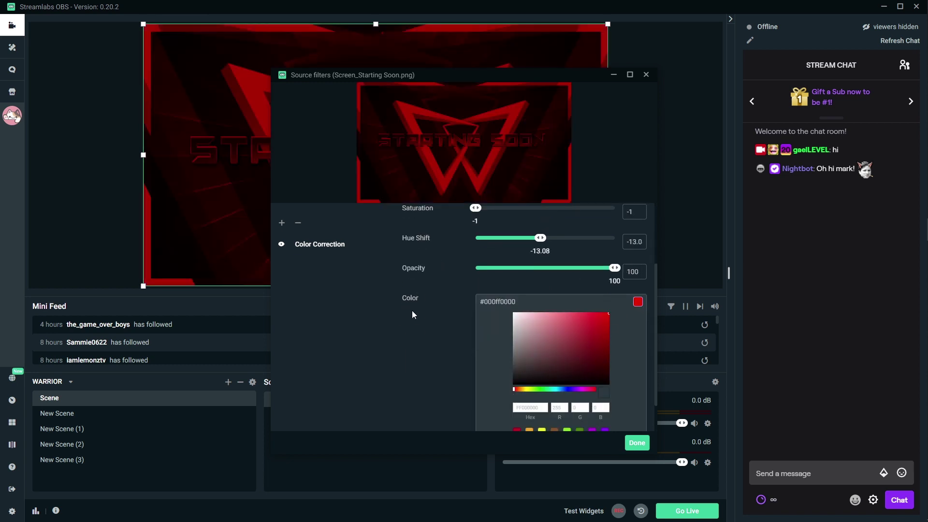
{"action": "scroll", "coordinate": [411, 335], "scroll_direction": "up", "scroll_amount": 1}
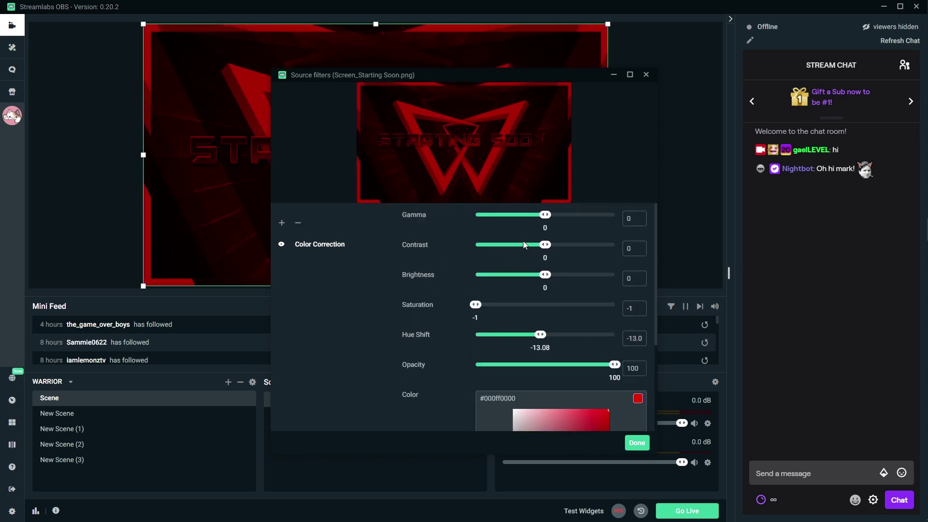
Step: Raise gamma, contrast and brightness for a deeper red, then finish the filter edits
{"action": "left_click_drag", "start_coordinate": [547, 216], "coordinate": [556, 216]}
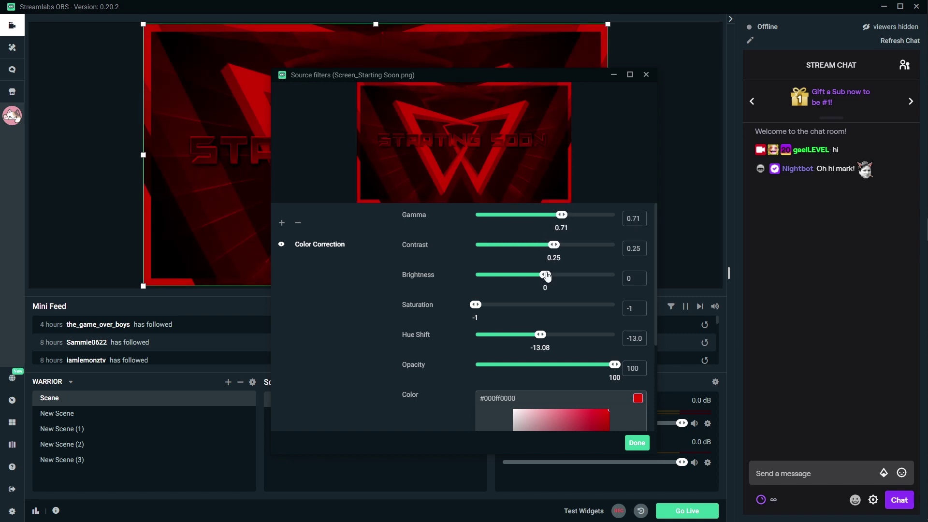
{"action": "left_click_drag", "start_coordinate": [546, 277], "coordinate": [557, 277]}
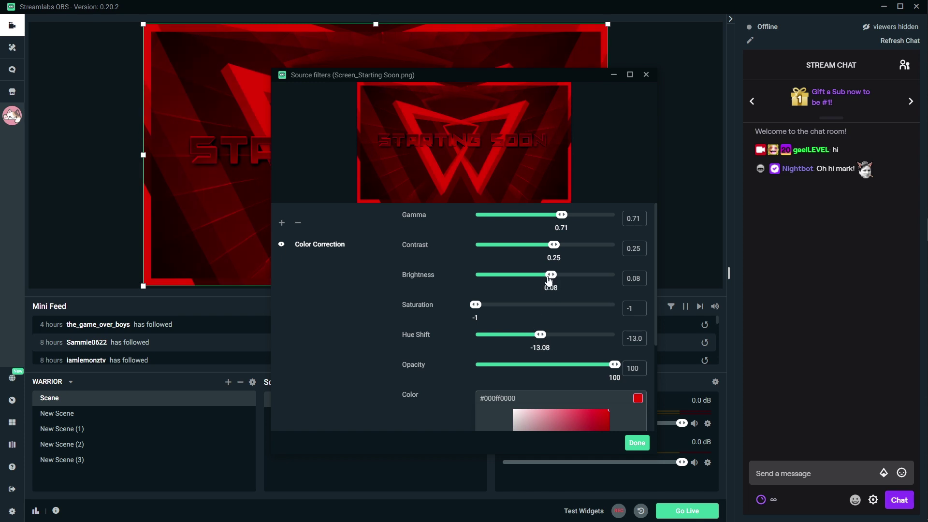
{"action": "left_click", "coordinate": [638, 445]}
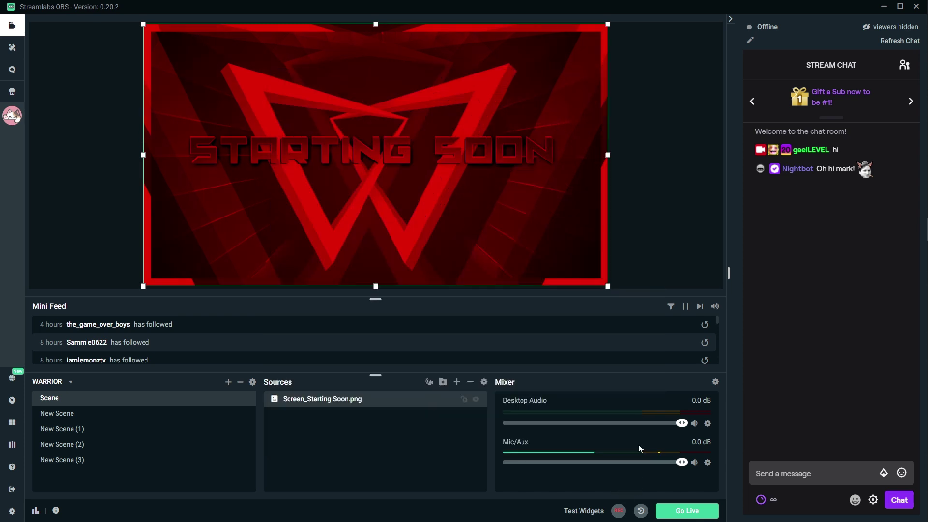
Step: Copy the red Color Correction filter and paste it onto Screen_Intermission.png in New Scene
{"action": "right_click", "coordinate": [307, 404]}
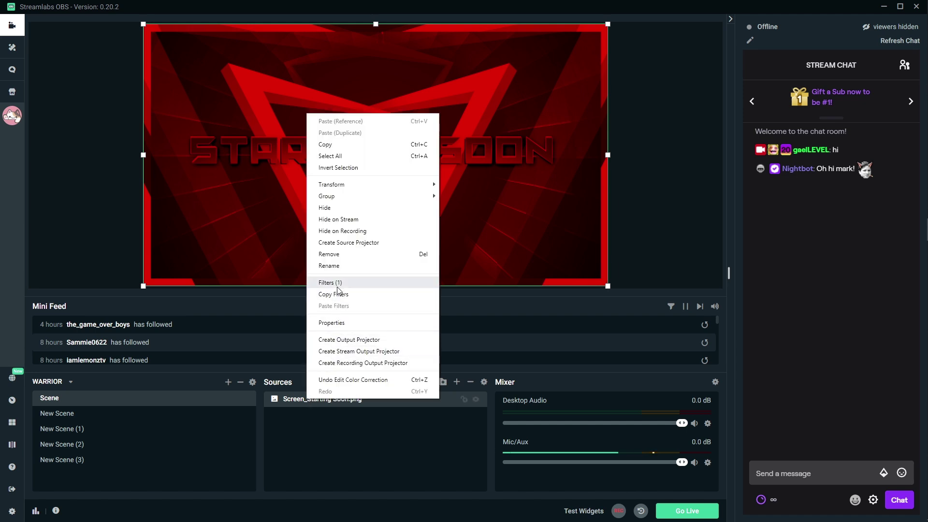
{"action": "left_click", "coordinate": [335, 295]}
{"action": "left_click", "coordinate": [107, 413]}
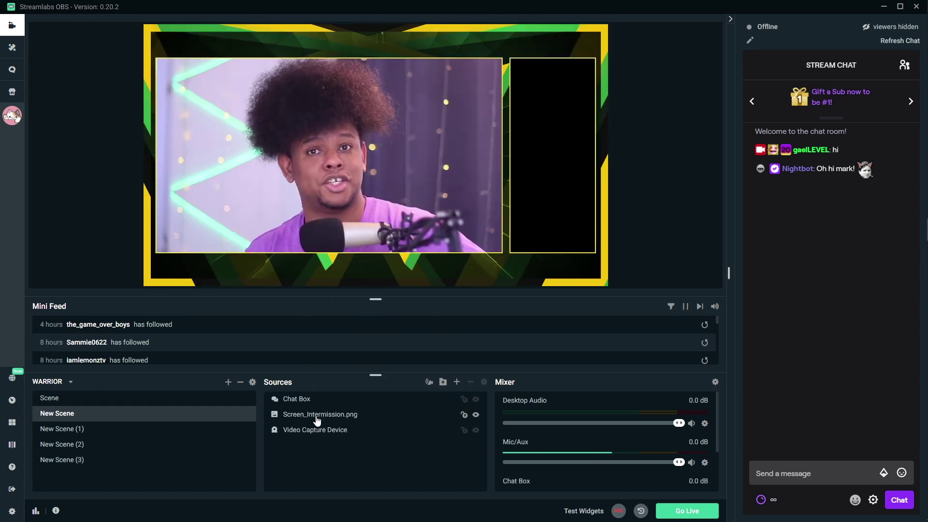
{"action": "left_click", "coordinate": [316, 416]}
{"action": "right_click", "coordinate": [315, 416]}
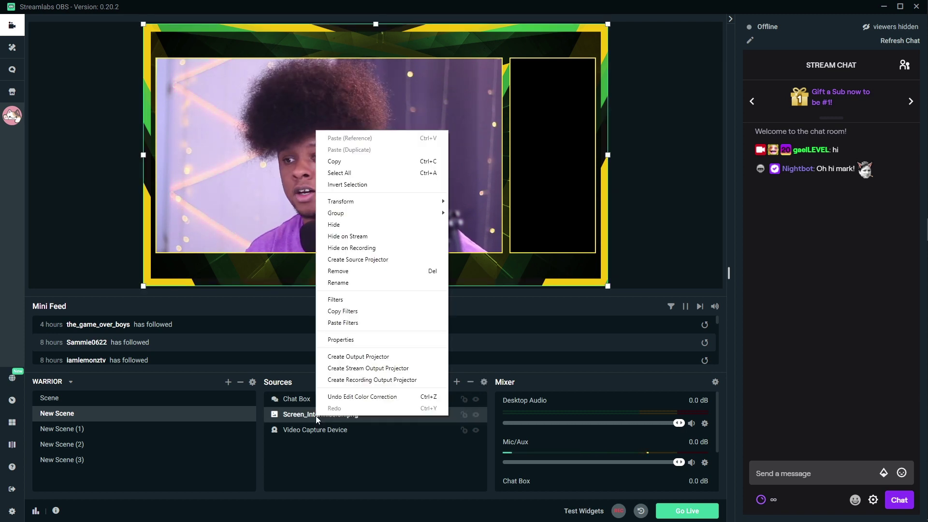
{"action": "left_click", "coordinate": [338, 323]}
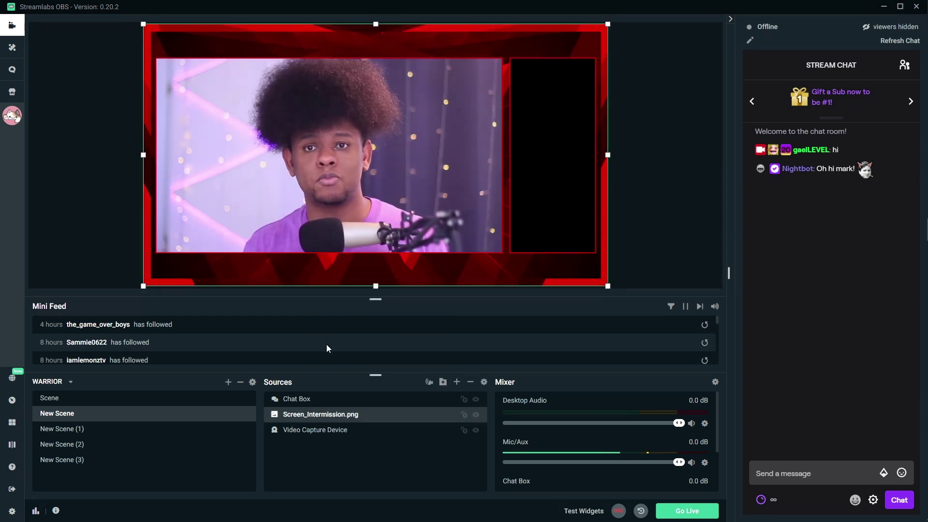